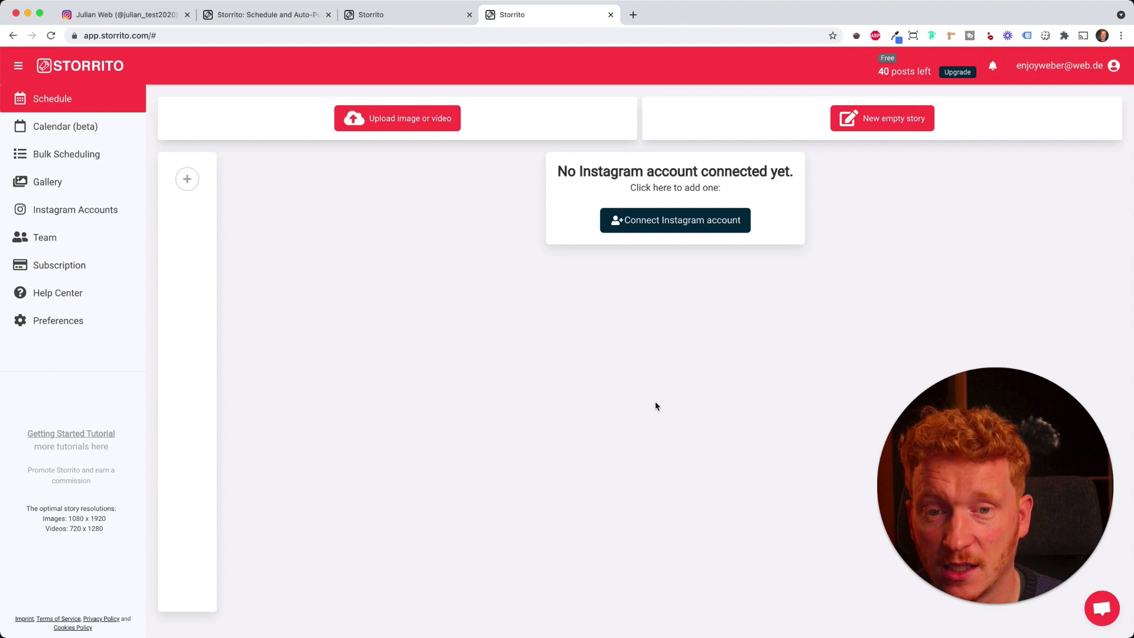
- Start connecting an Instagram account, continuing with Germany and Cologne as the location
click(658, 233)
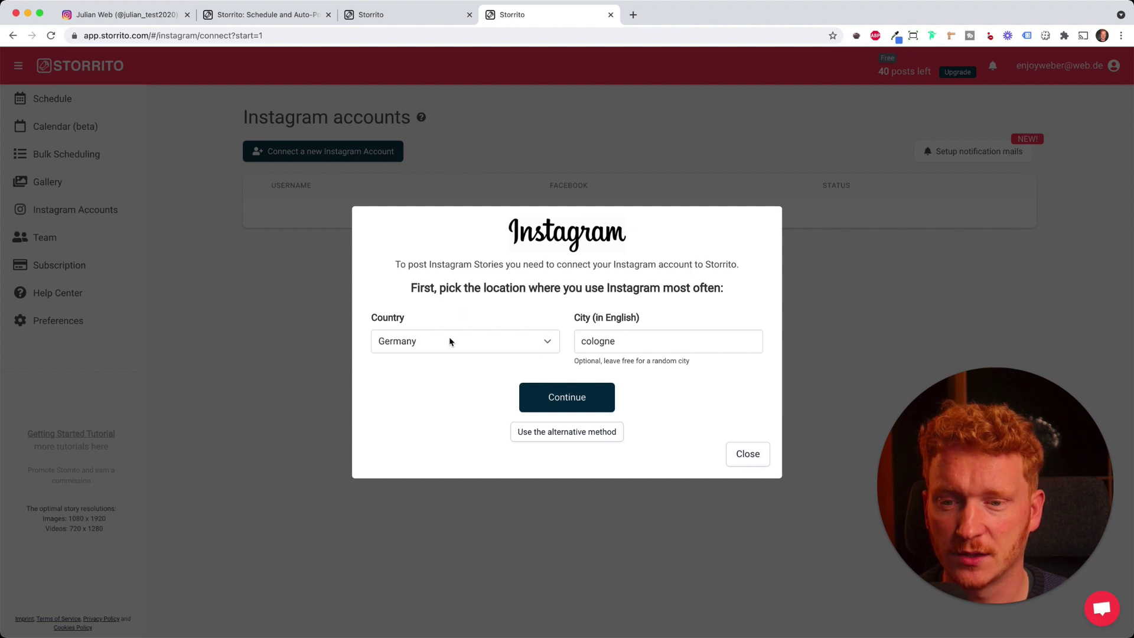
click(570, 400)
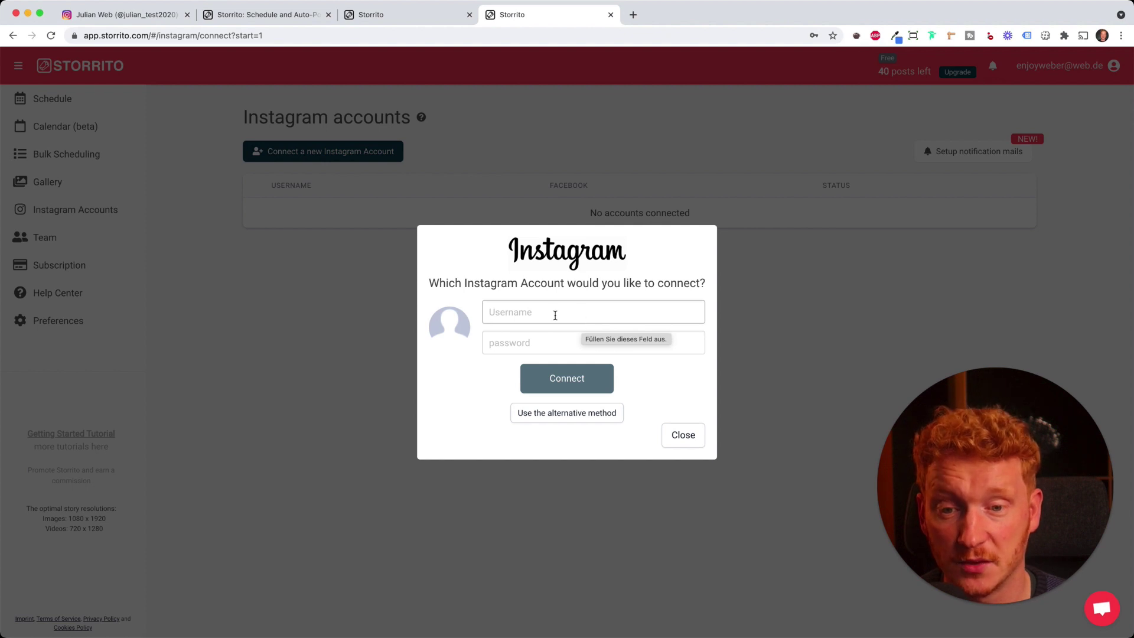
click(518, 343)
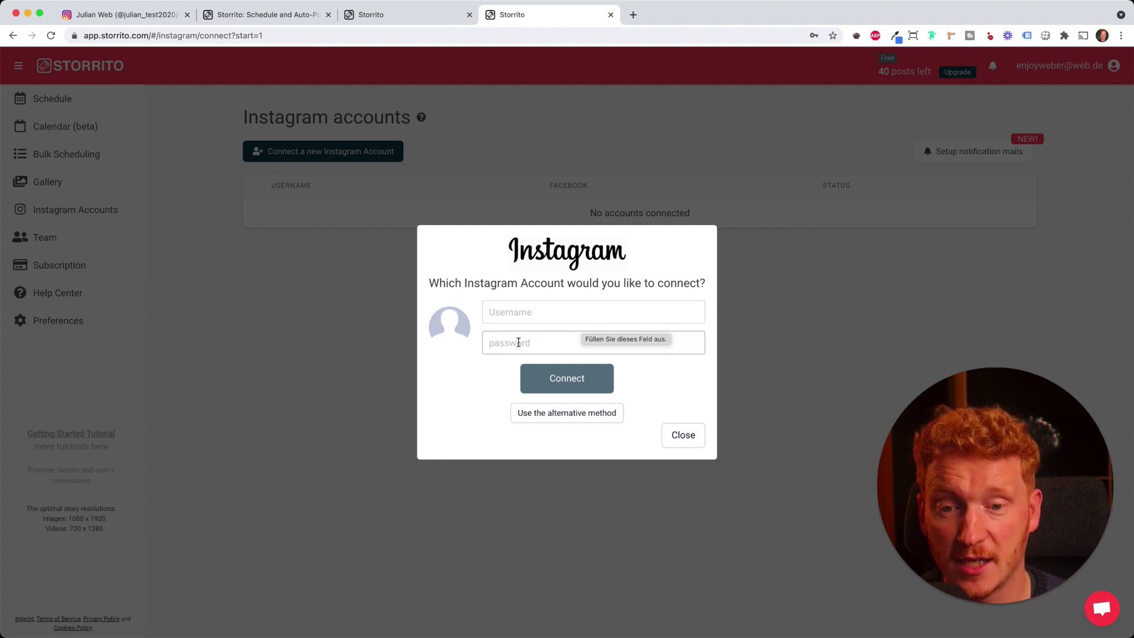
- Copy the username from the Instagram profile page into the Storrito username field
click(115, 15)
drag(481, 108, 592, 111)
right_click(561, 110)
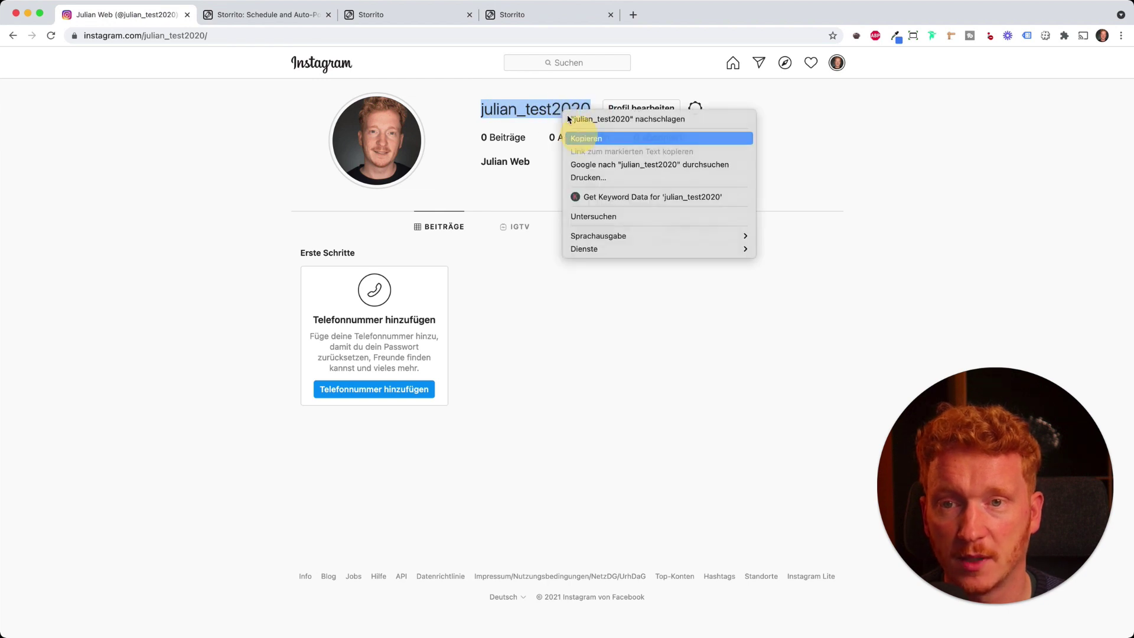
click(582, 138)
click(524, 21)
click(549, 312)
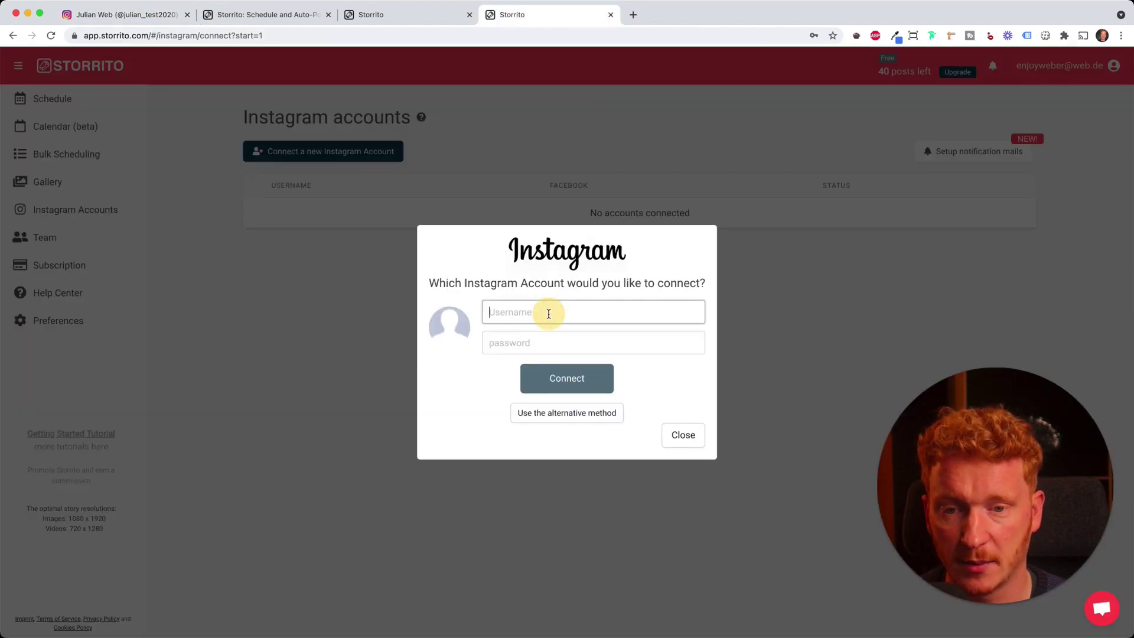
key(super+v)
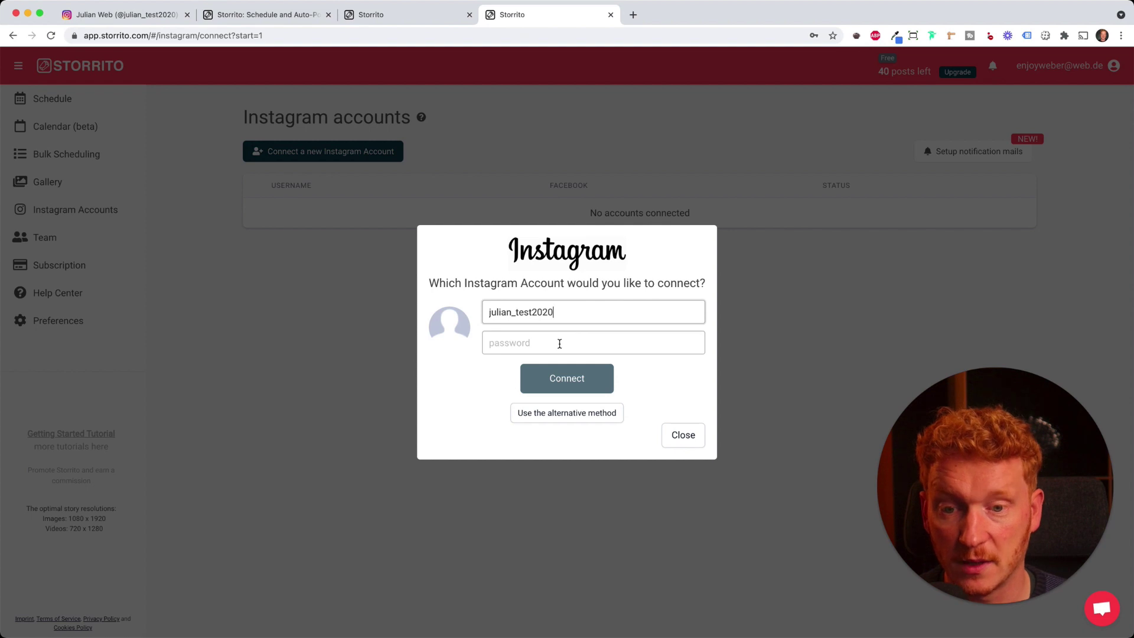
- Enter the account password, connect the account, and save the Instagram connection
click(559, 343)
key(super+v)
key(Return)
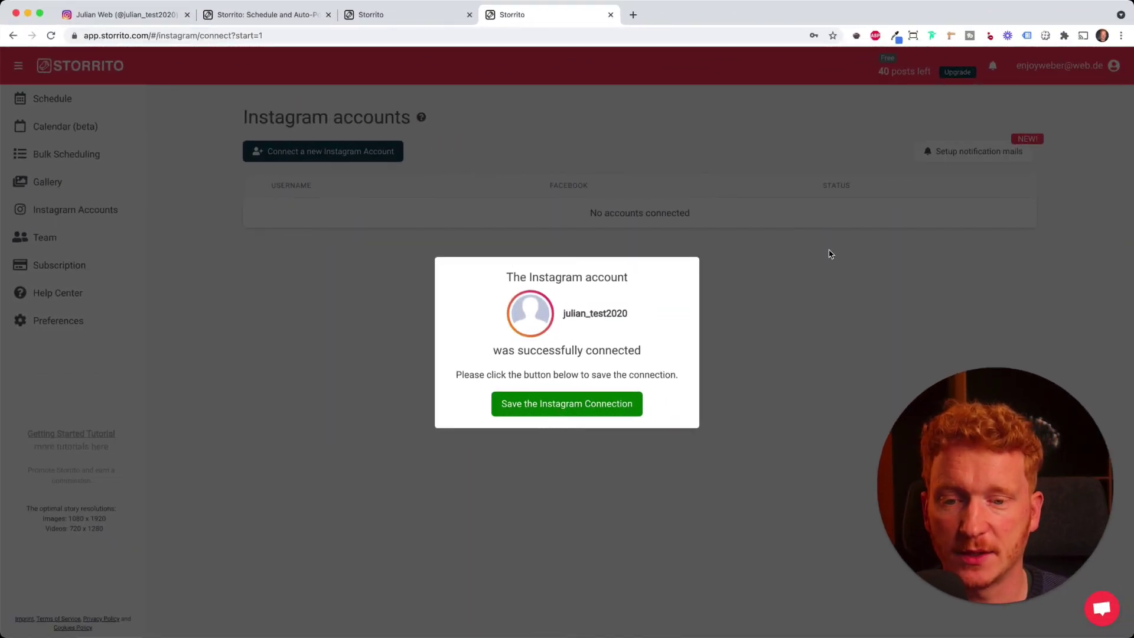
click(578, 411)
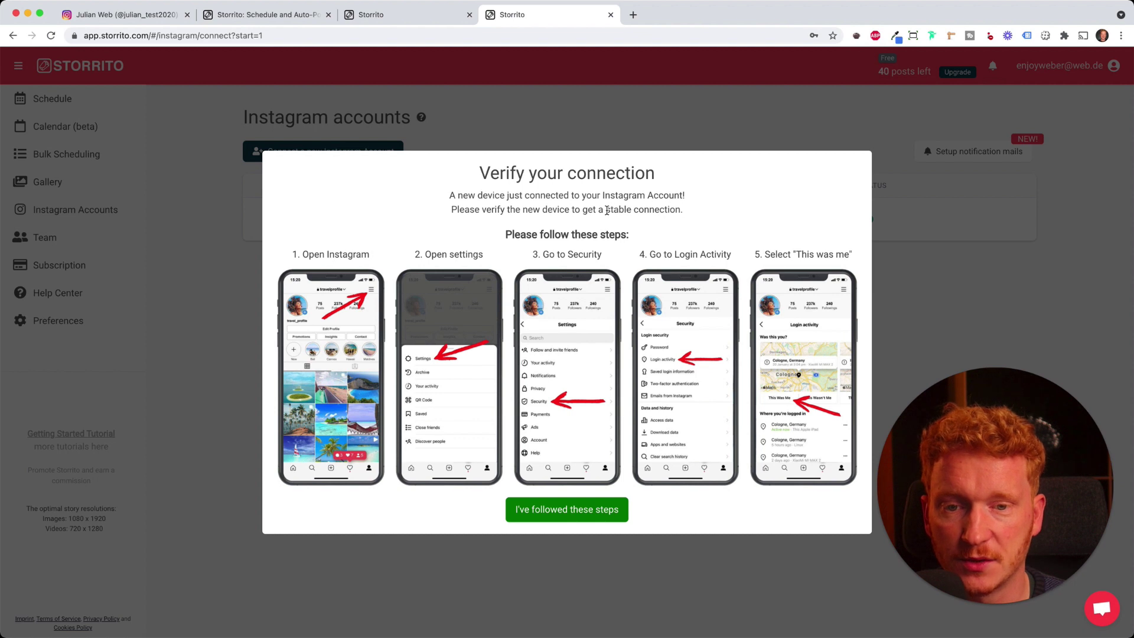
- Confirm the verification steps were followed, then open and dismiss the connect-another-account form
drag(606, 209, 679, 219)
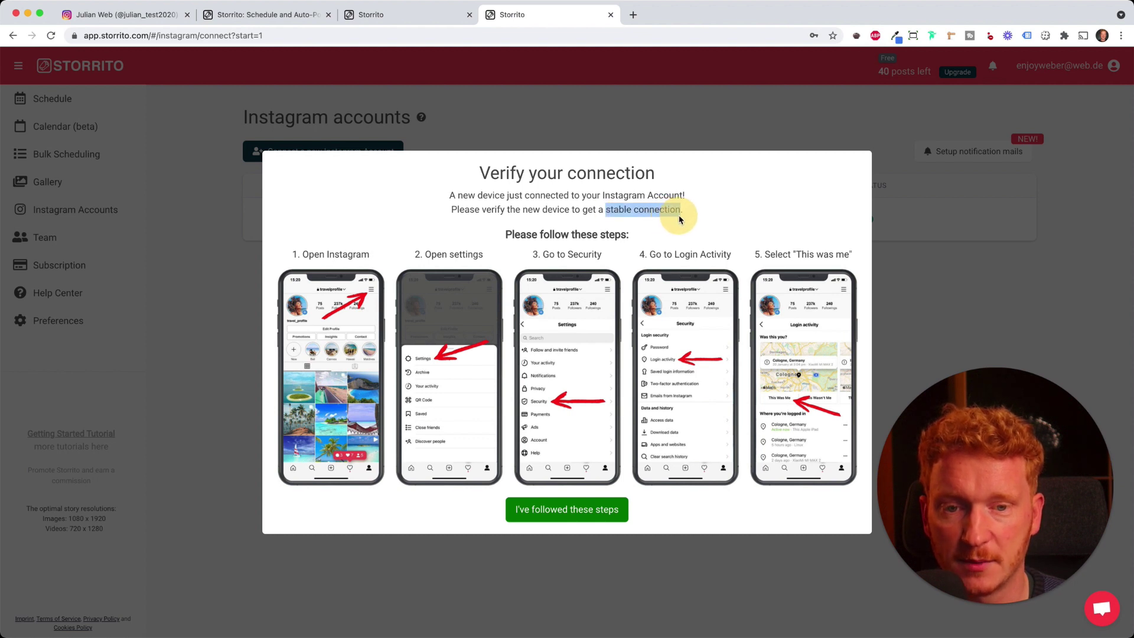
click(572, 513)
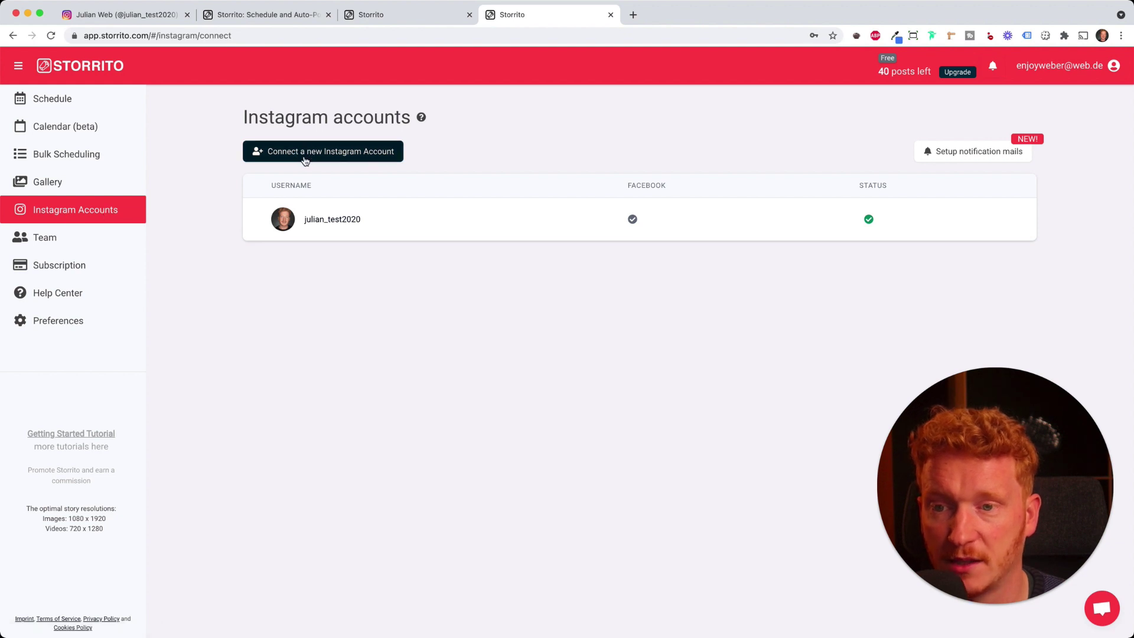
click(353, 157)
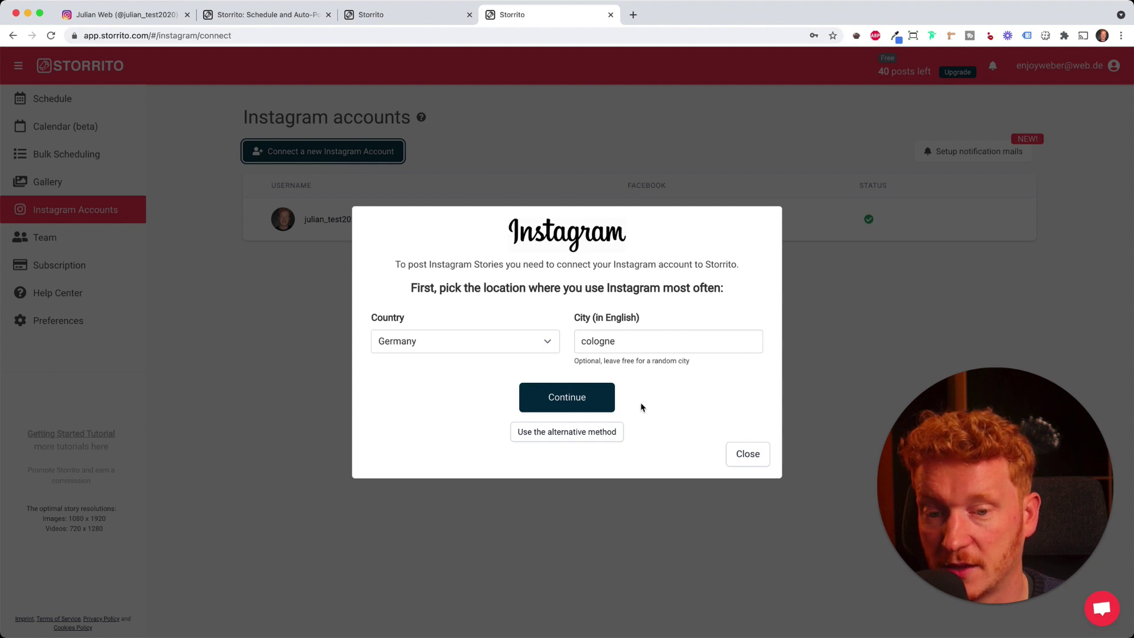
click(751, 460)
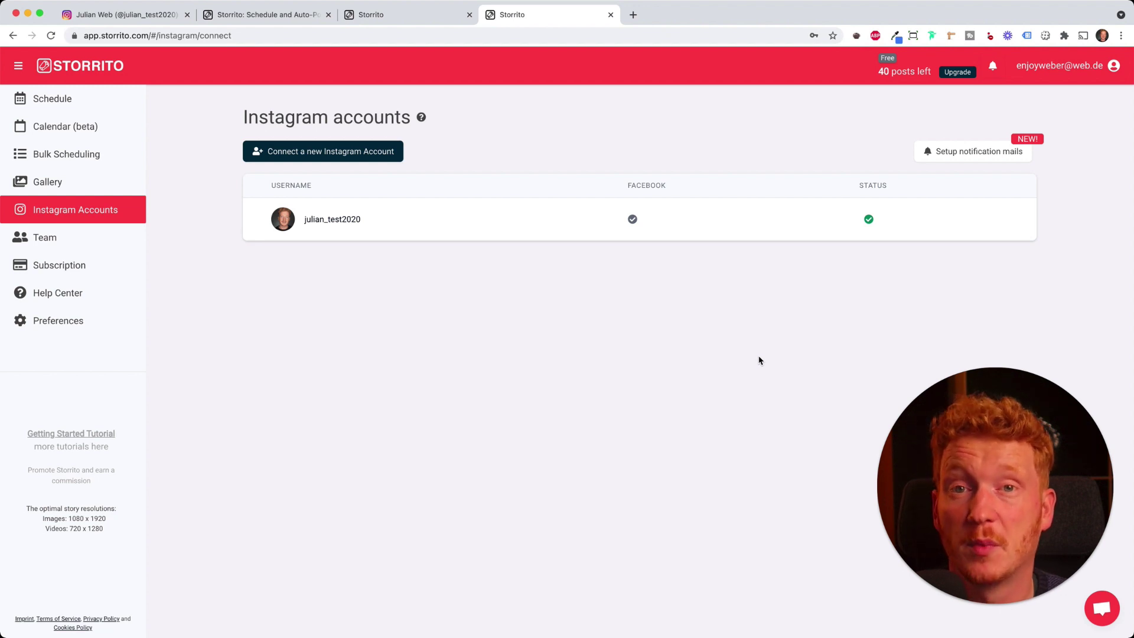
- Upload the piano cat video and breakfast table image to the Gallery, then select the breakfast image
click(45, 191)
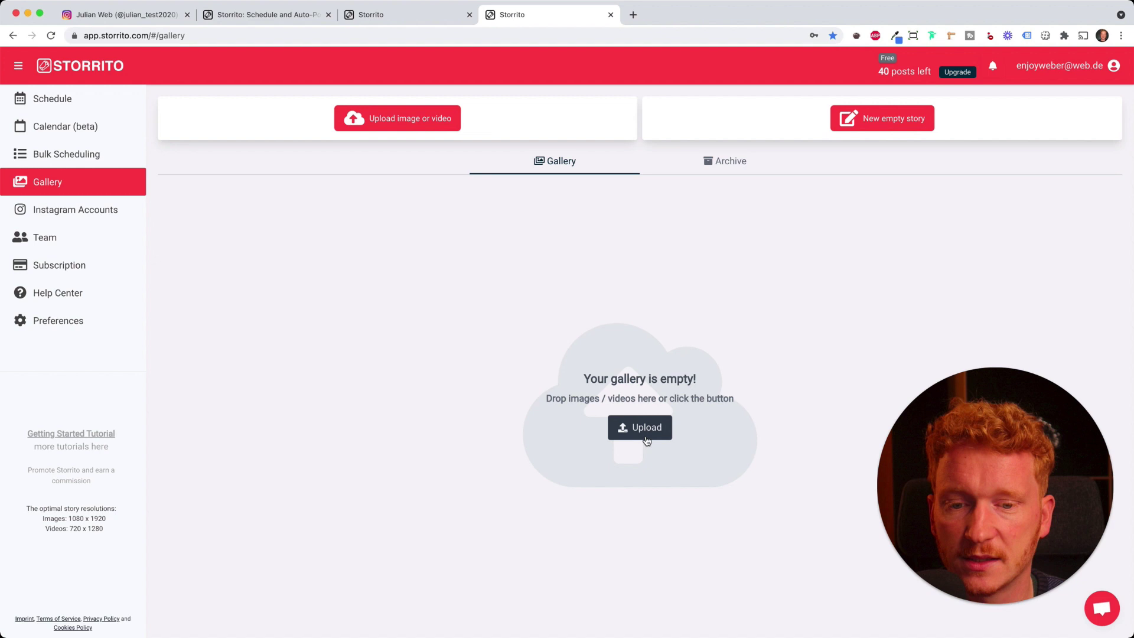
click(646, 440)
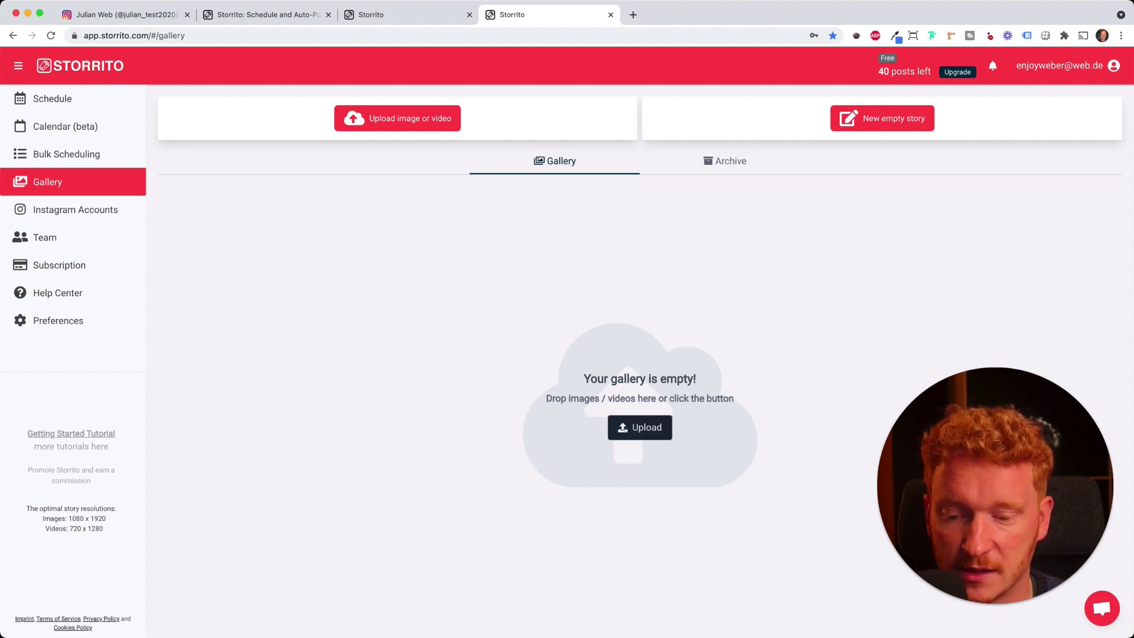
drag(455, 635, 495, 443)
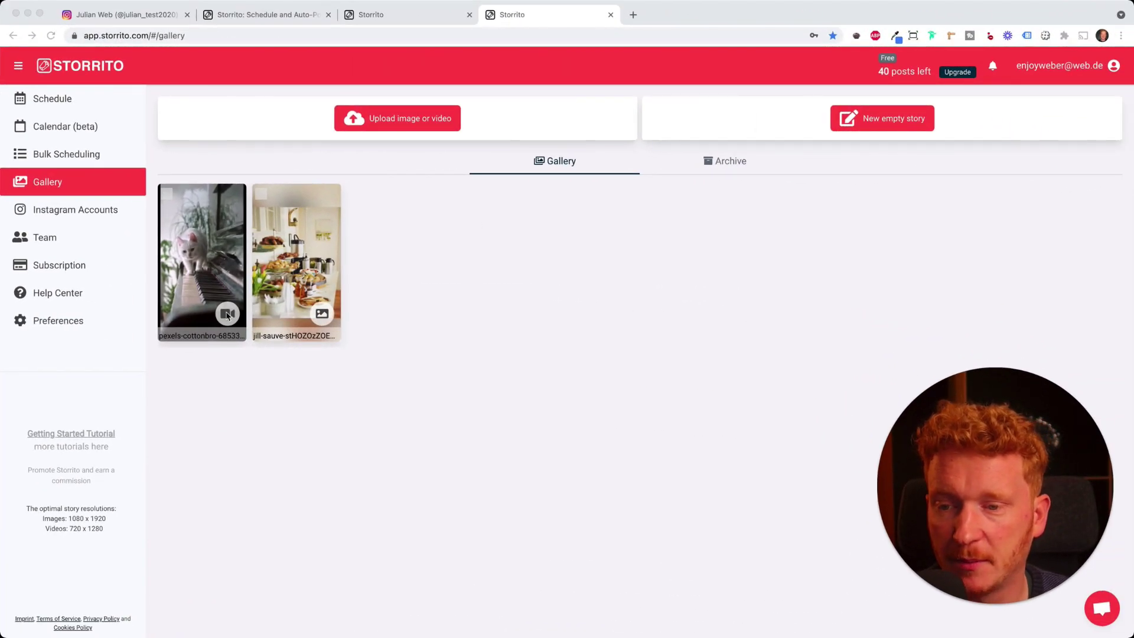
click(478, 298)
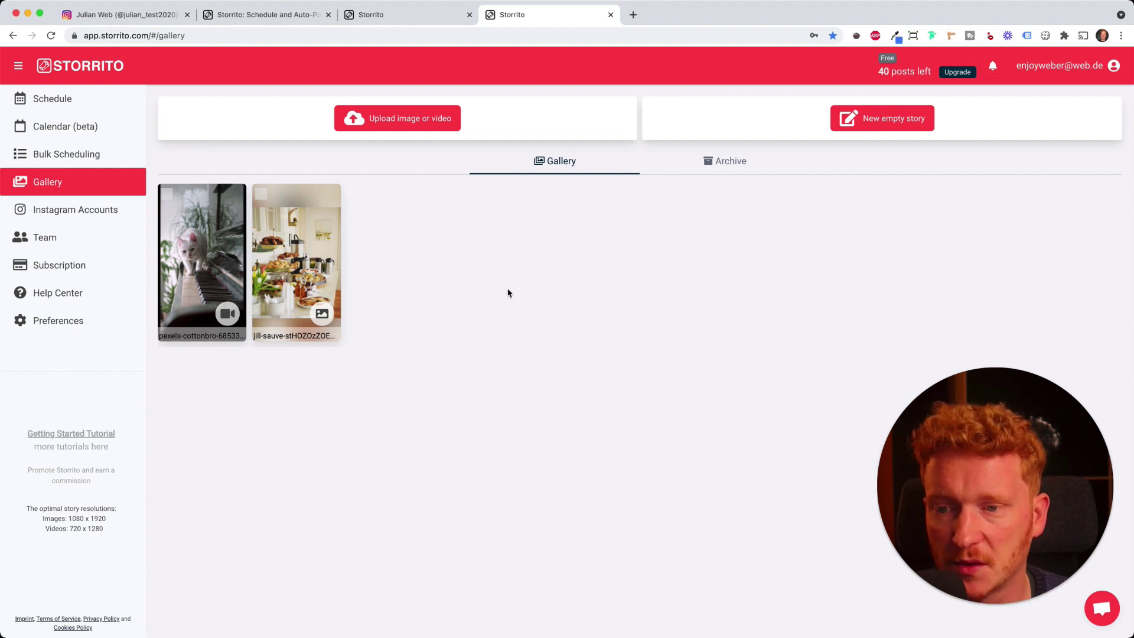
click(306, 258)
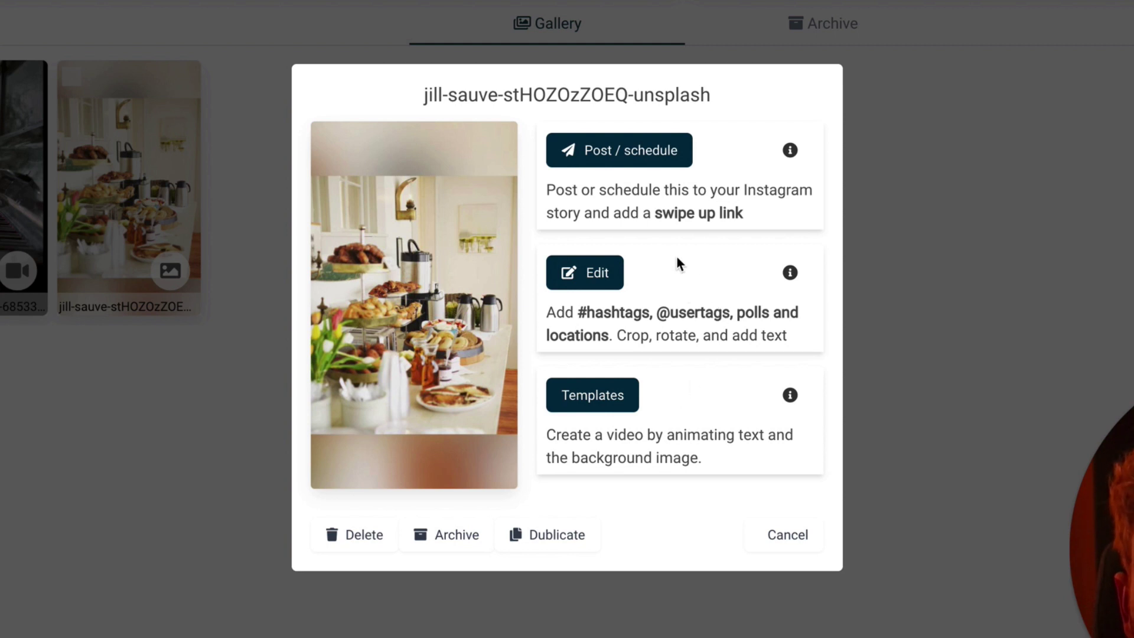
- Open the breakfast photo in the story editor and browse the Text, Images, Shapes, GIFs and Emojis panels
click(585, 283)
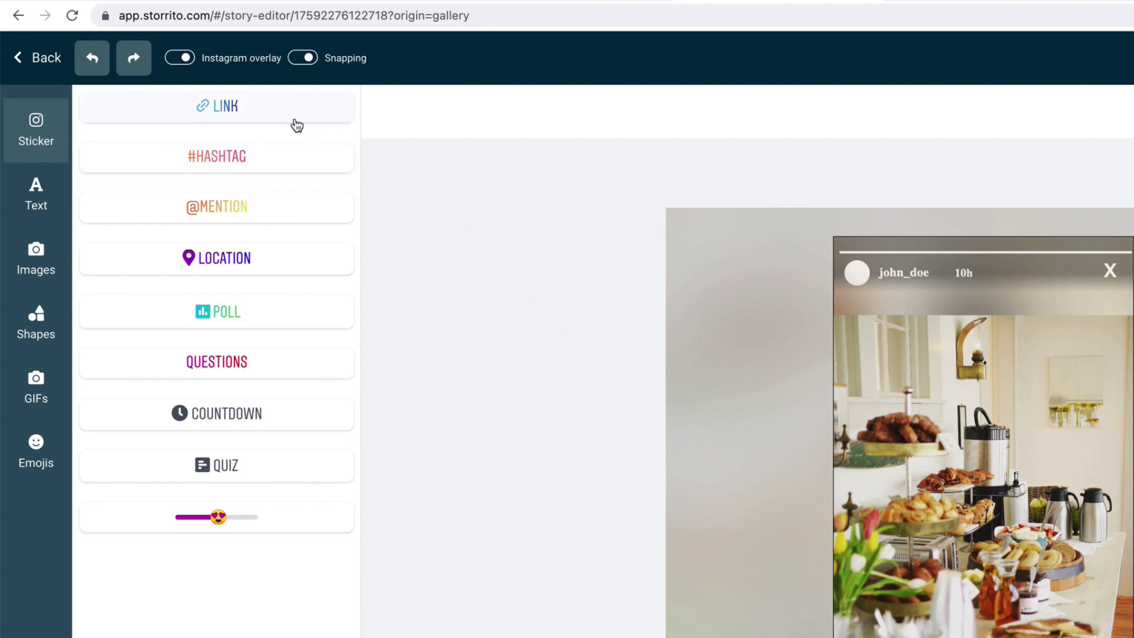
click(57, 208)
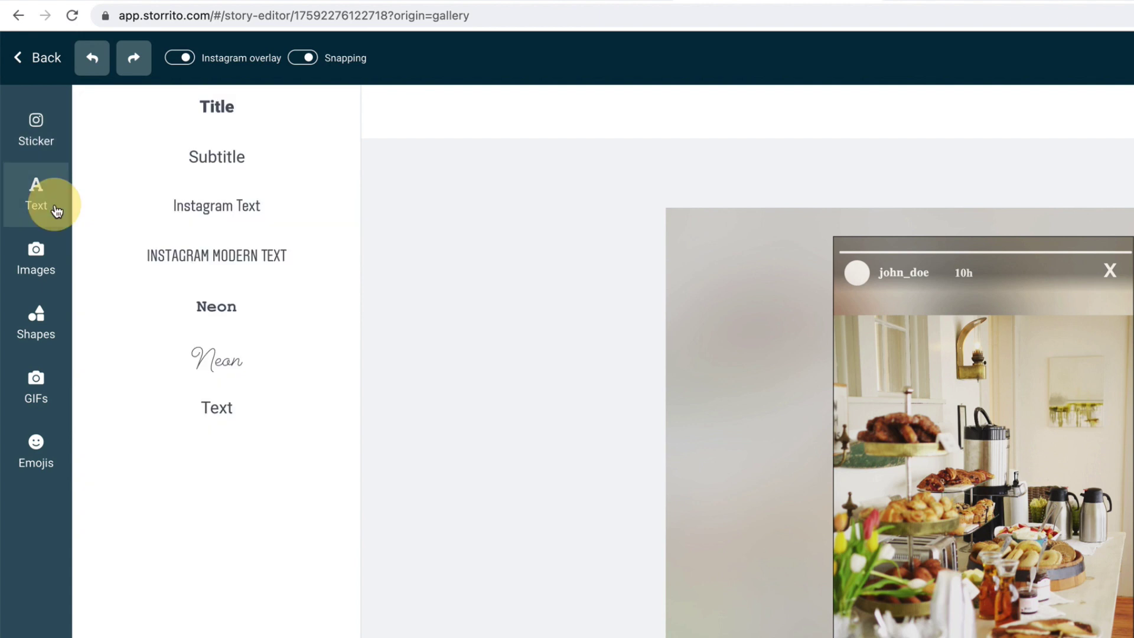
click(45, 265)
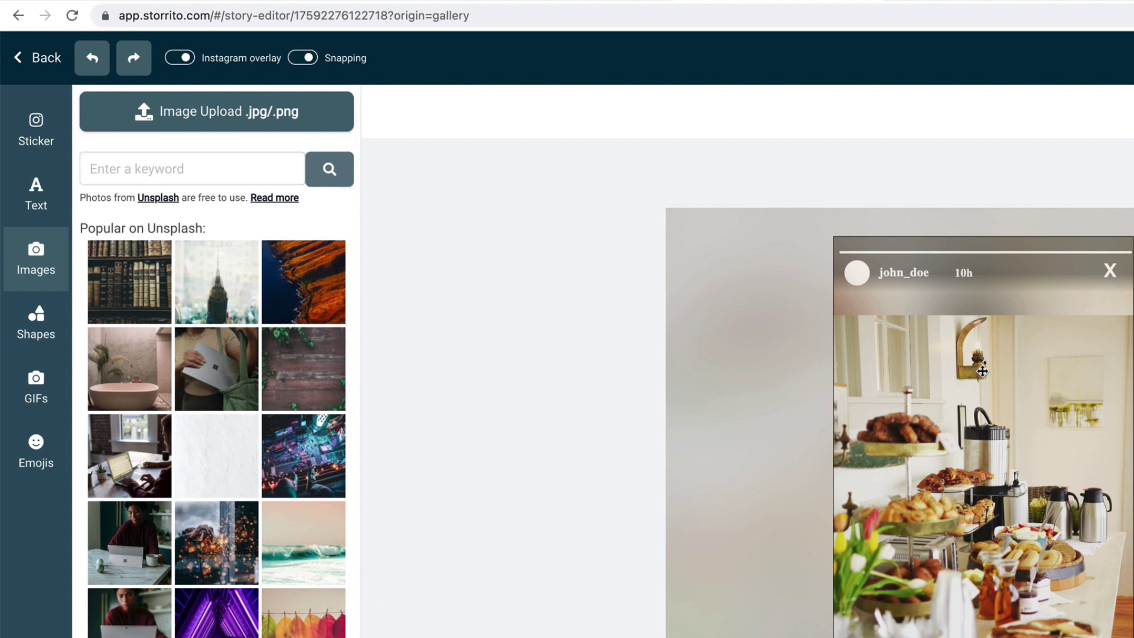
click(39, 321)
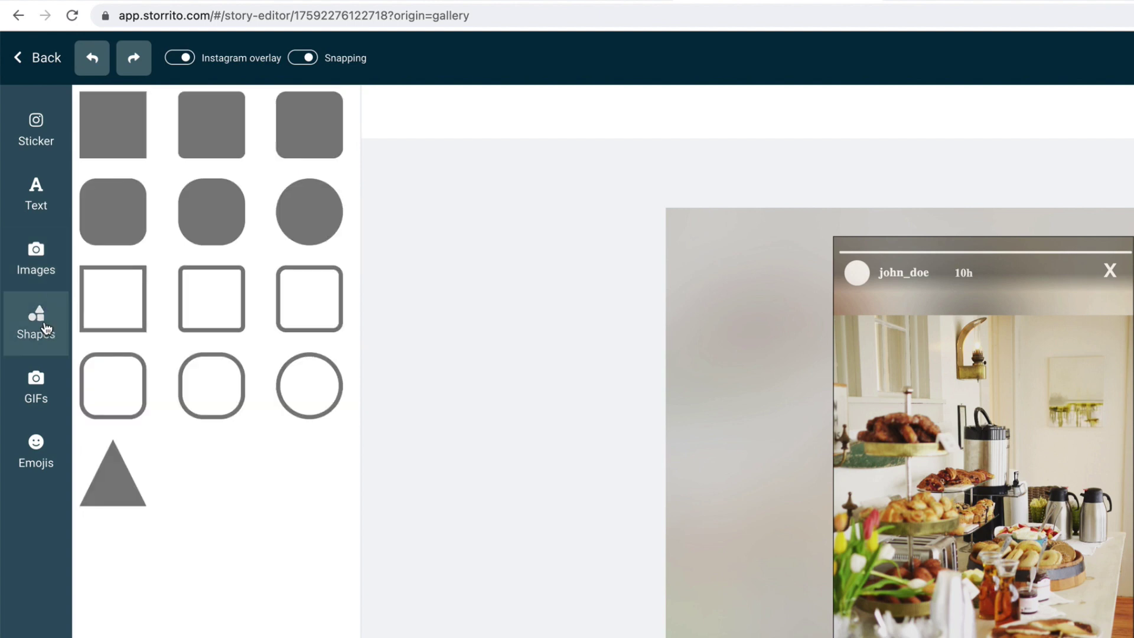
click(38, 395)
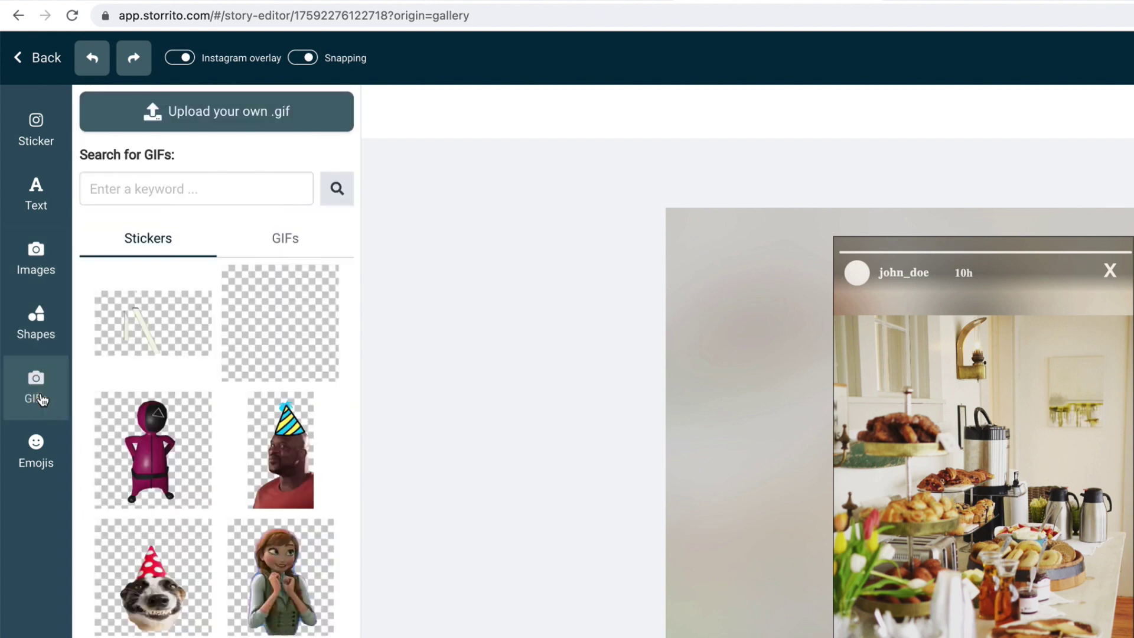
click(39, 443)
- Add the party-hat GIF sticker and move it to the lower-right corner
click(44, 399)
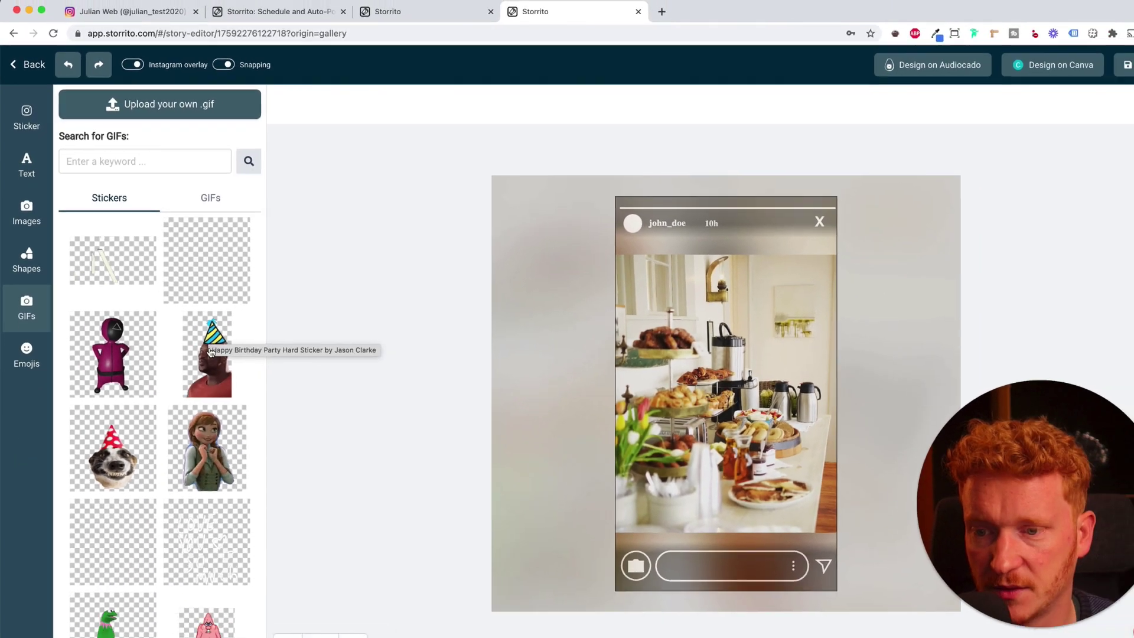
click(280, 472)
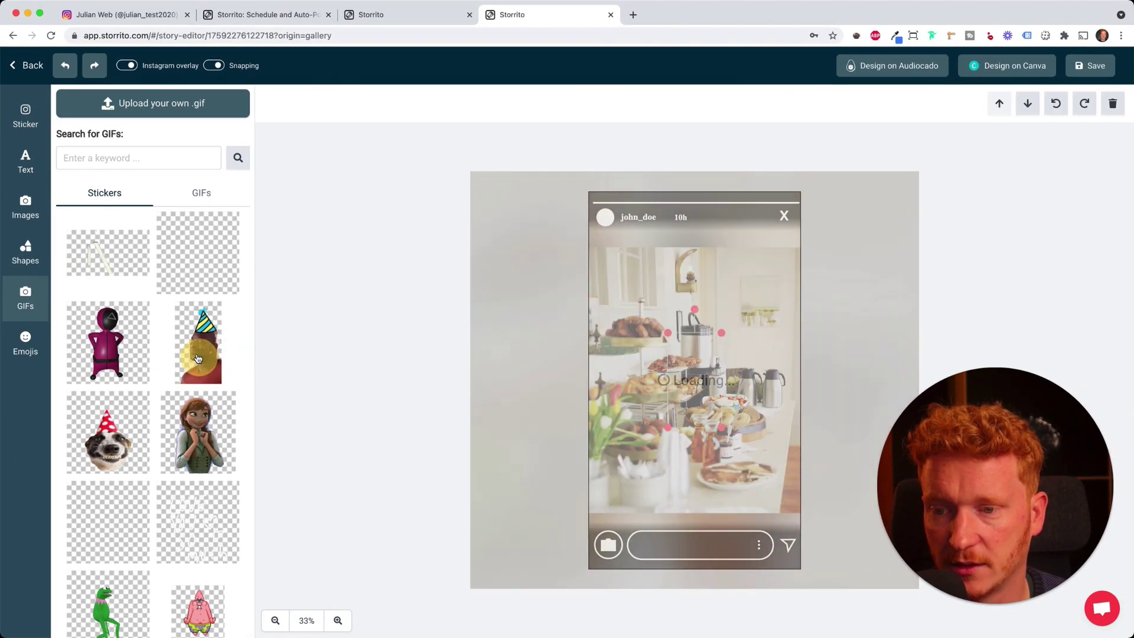
drag(694, 384, 777, 501)
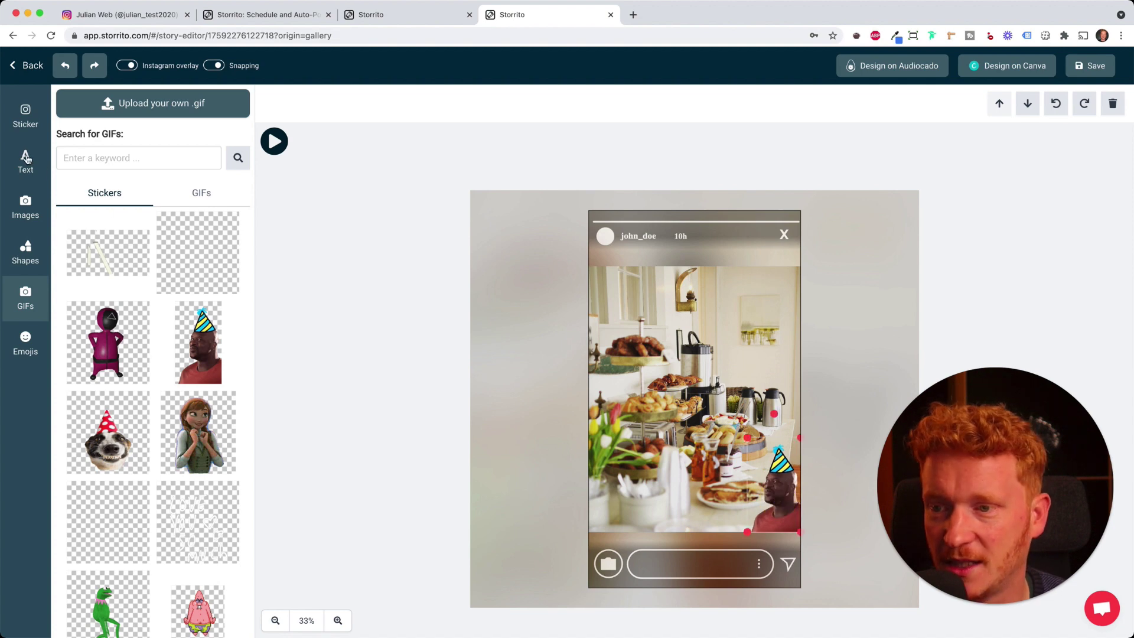
- Add a green-blue #BREAKFAST hashtag sticker to the story and shrink it
click(25, 112)
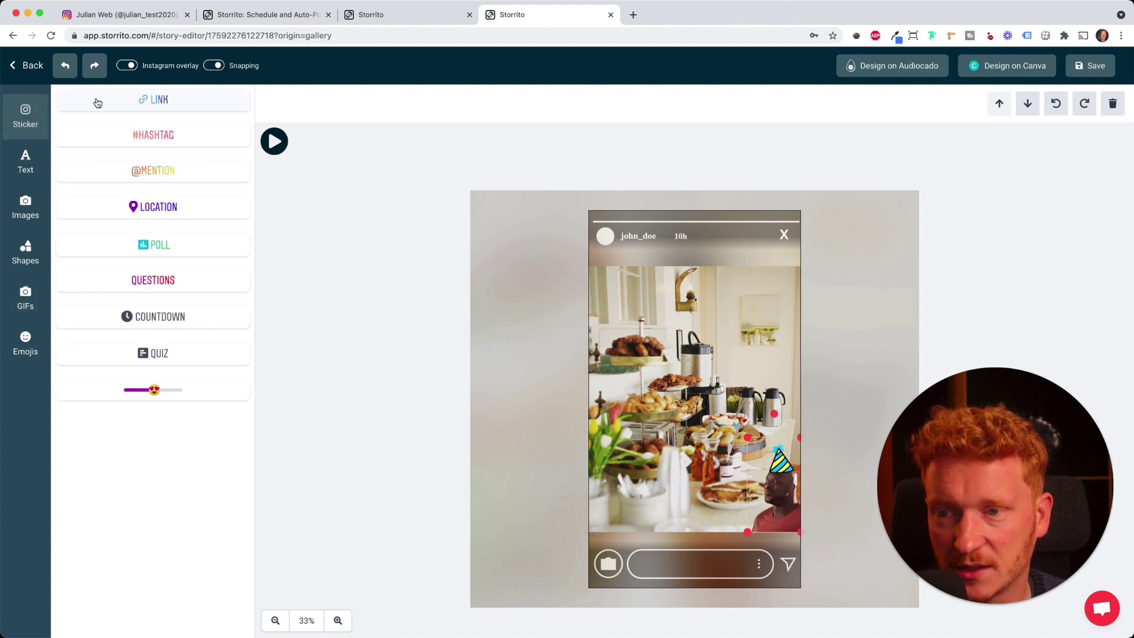
click(149, 134)
click(539, 279)
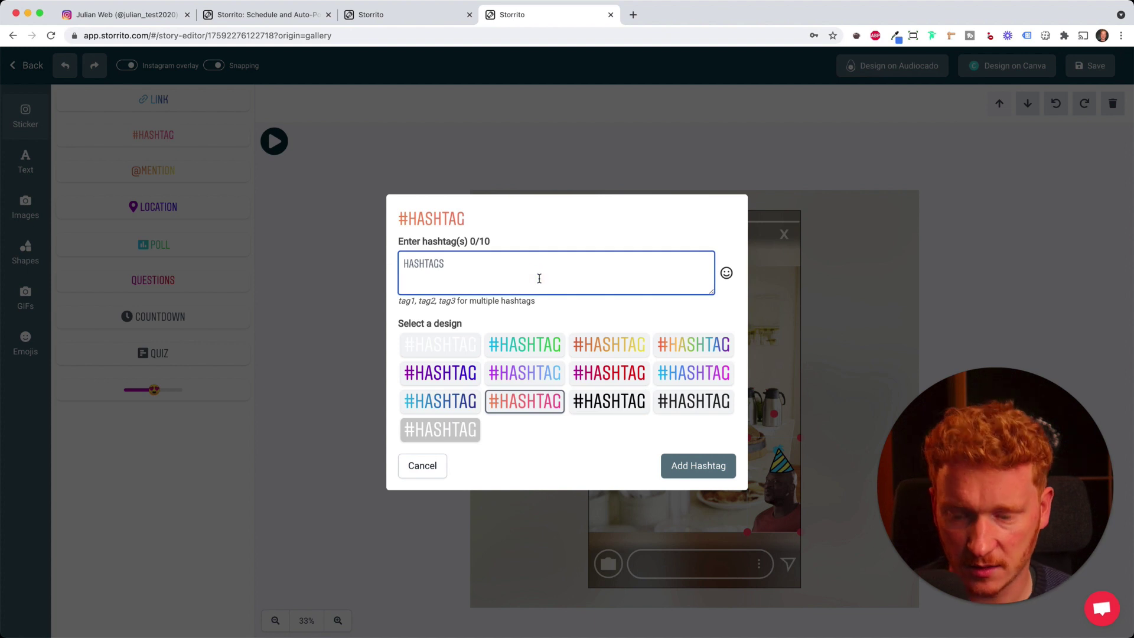
text(BREAKFAST)
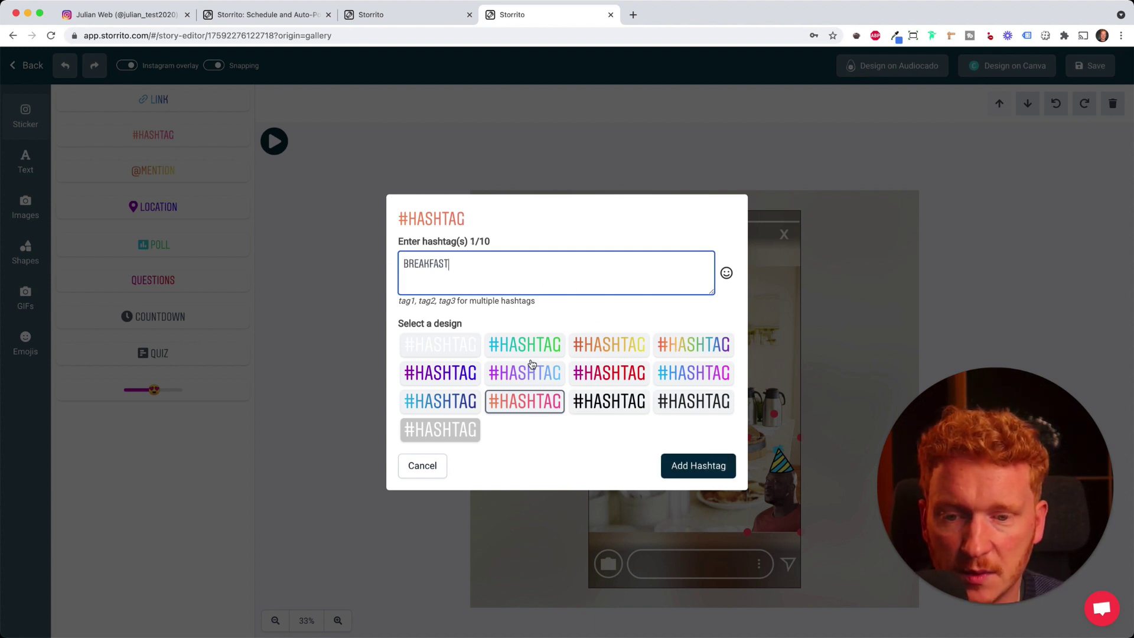
click(524, 343)
click(683, 466)
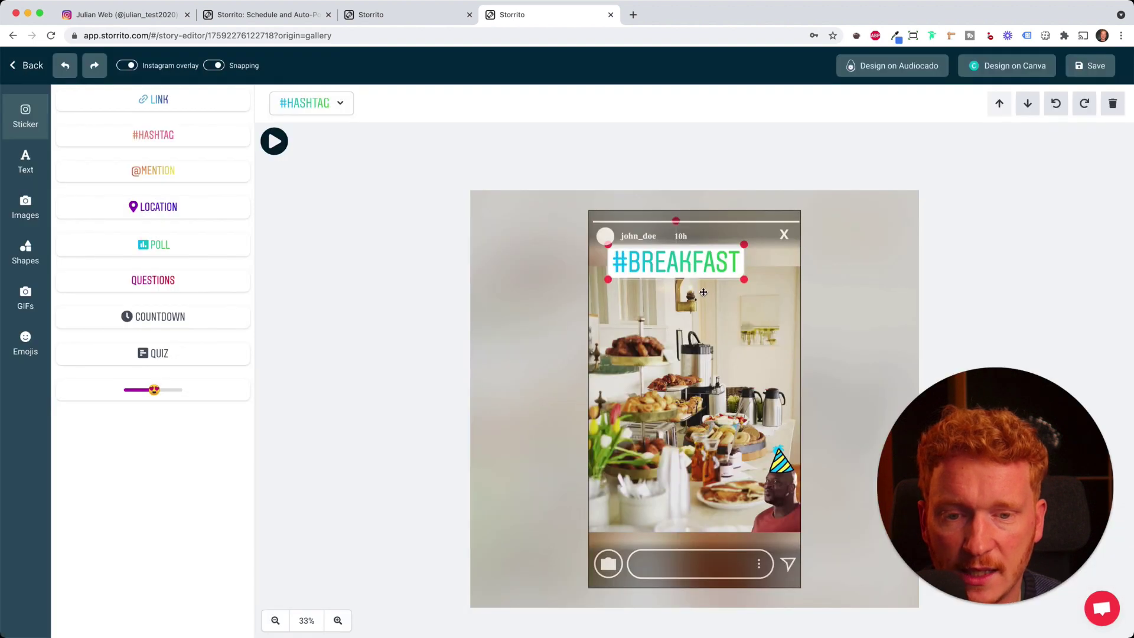
drag(743, 279, 767, 236)
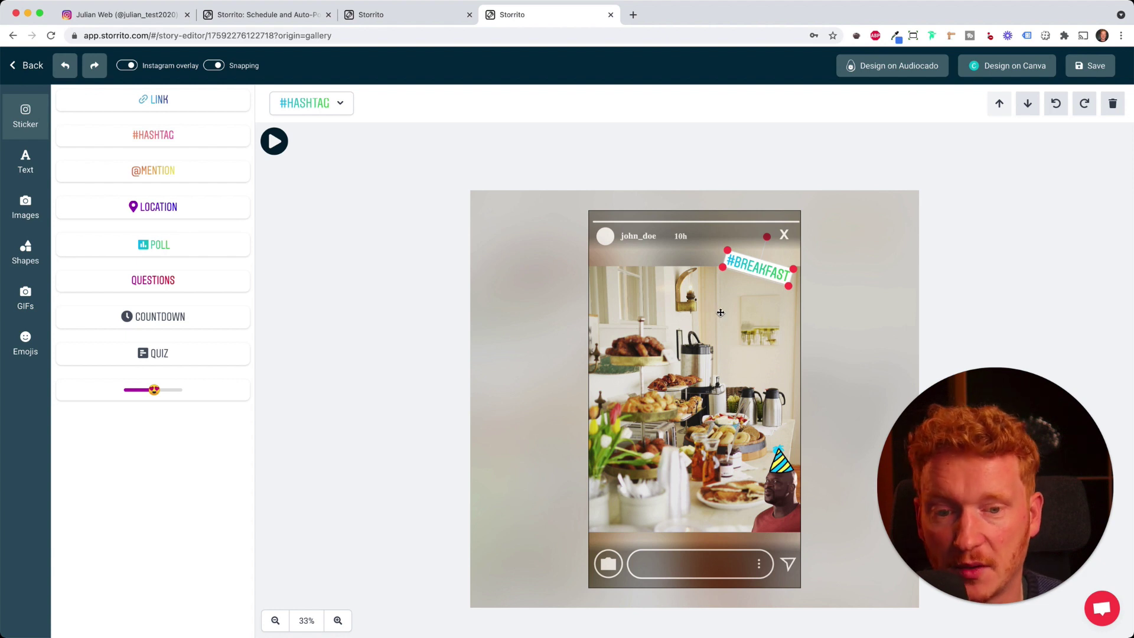
- Create a red emoji slider asking 'Hungry?' with a croissant emoji and add it to the story
click(157, 393)
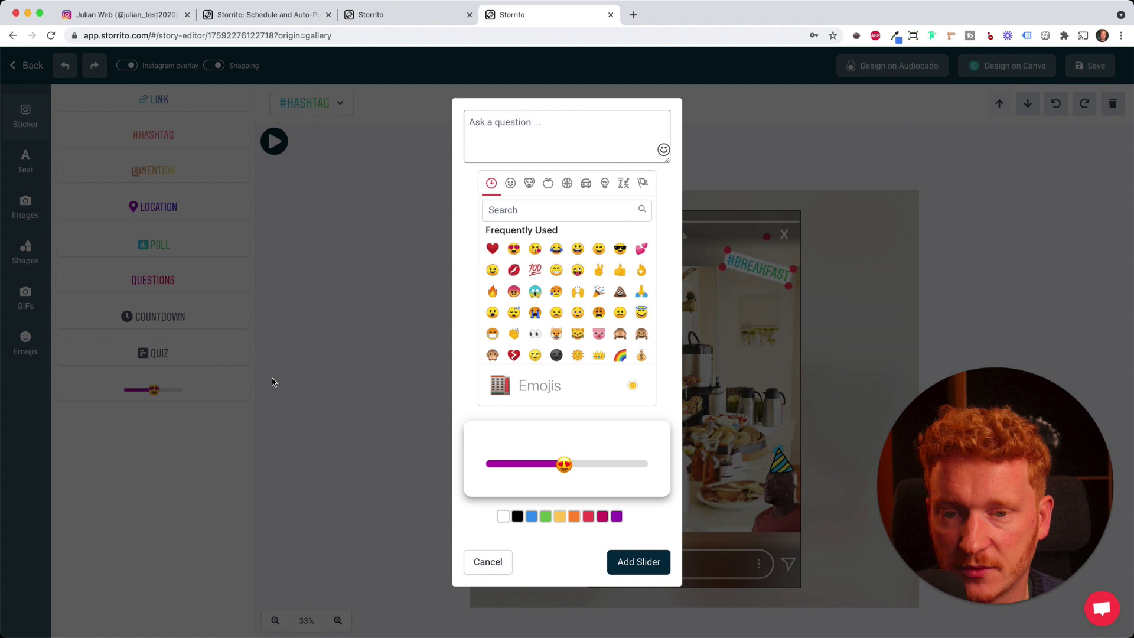
click(516, 121)
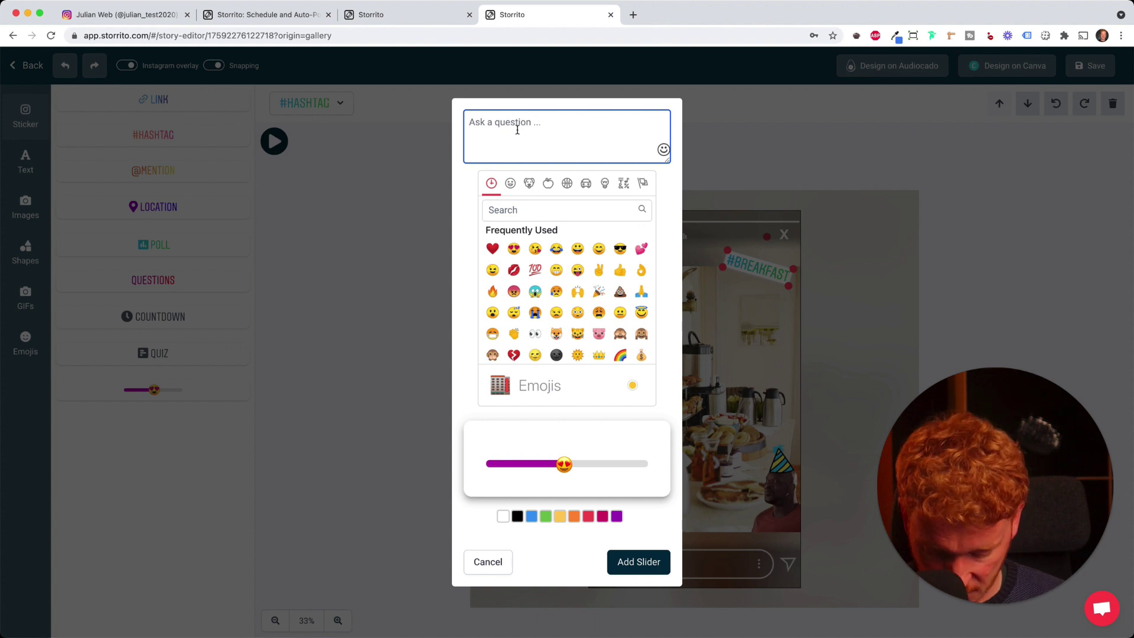
text(Hungry?)
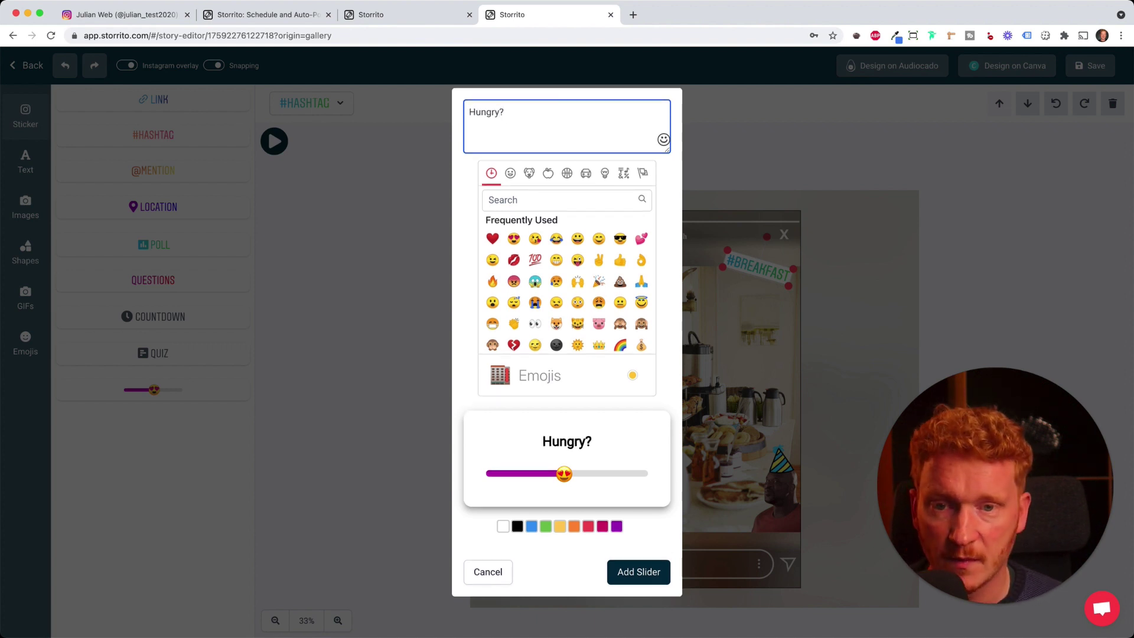
click(557, 202)
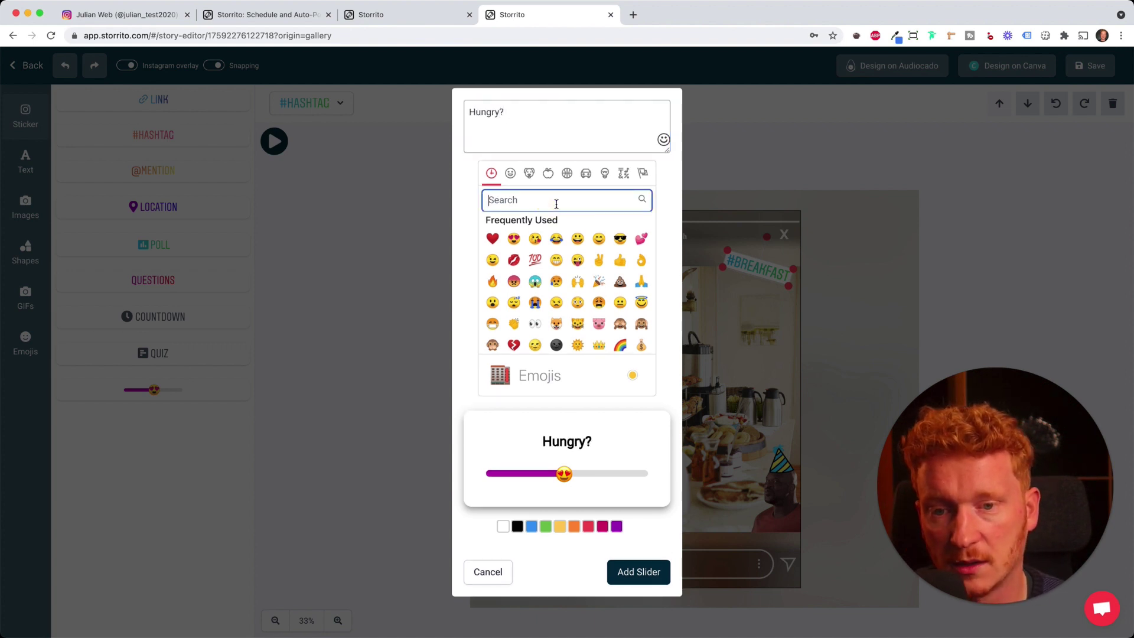
text(croi)
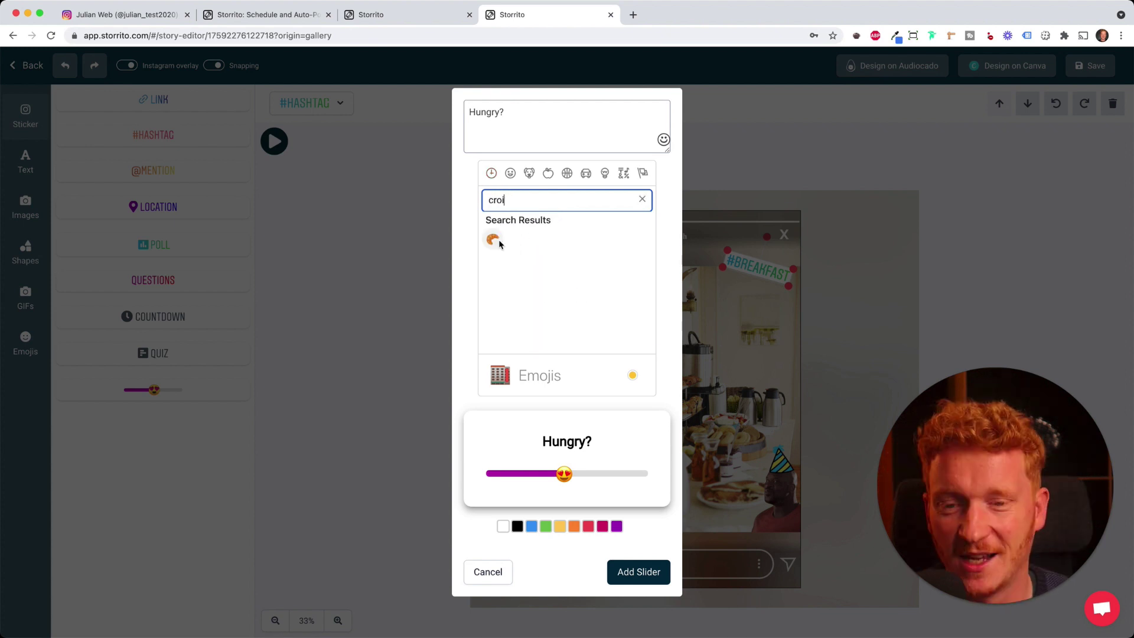
click(492, 240)
click(587, 527)
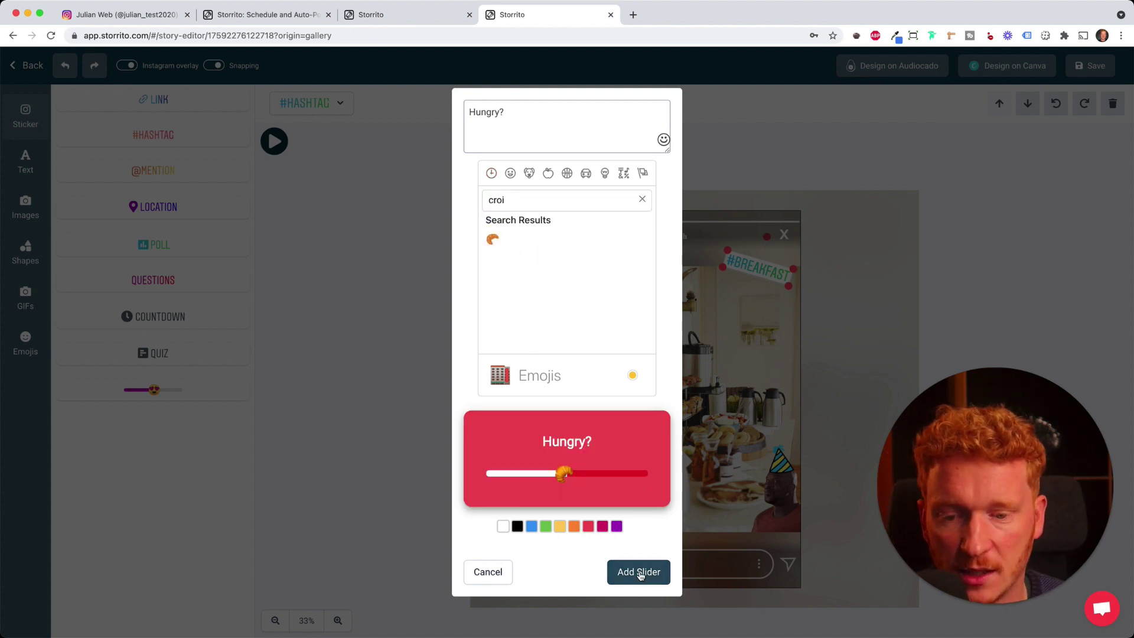
click(639, 571)
- Shrink the Hungry? slider toward the top-left, preview the animation, and save the story
drag(778, 439, 628, 246)
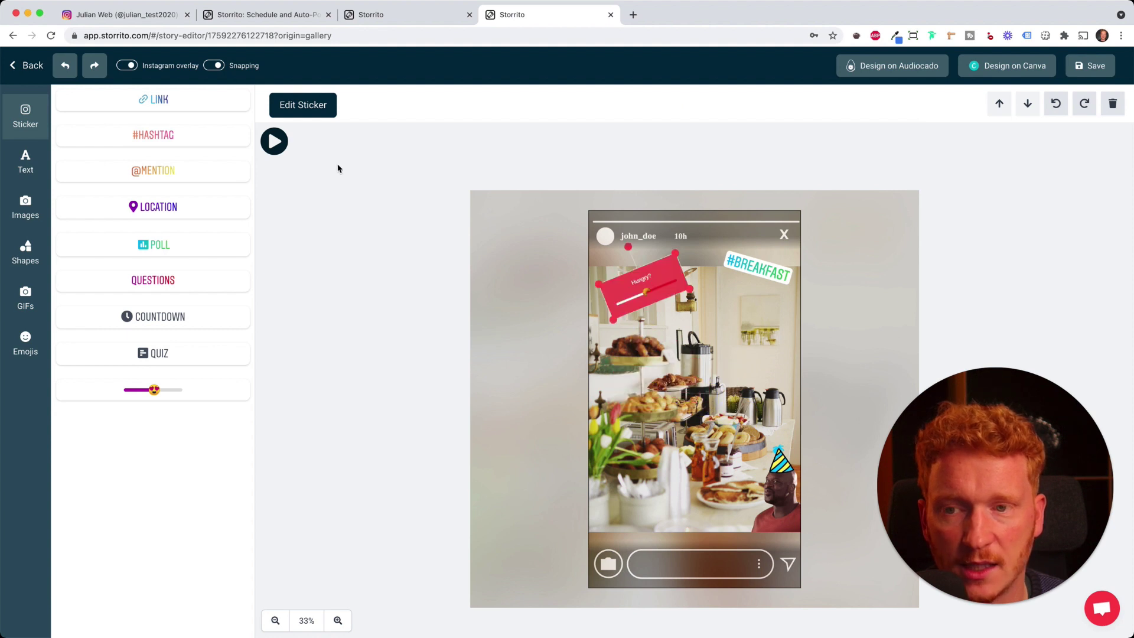
click(275, 142)
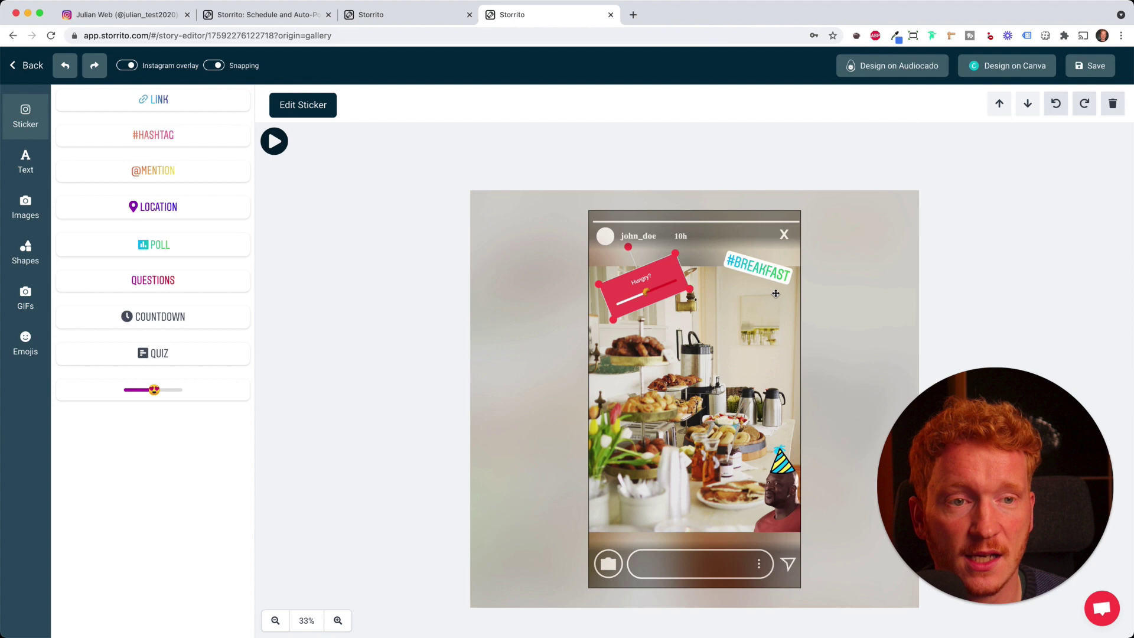
click(1090, 68)
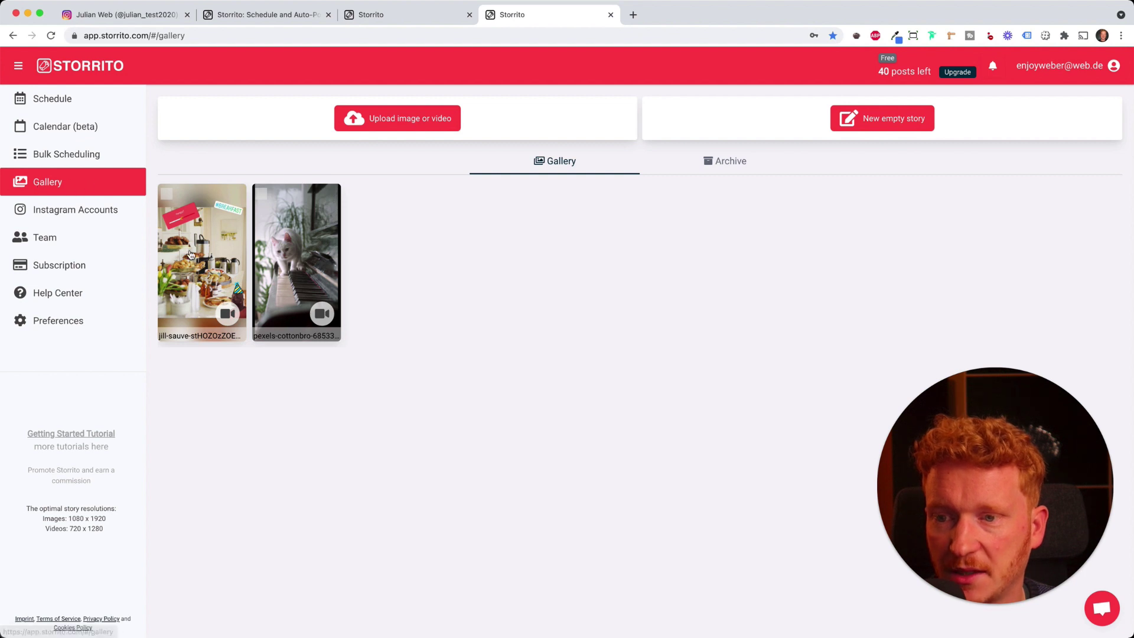
- Select the breakfast story in the Gallery and open its Post / schedule page
click(195, 255)
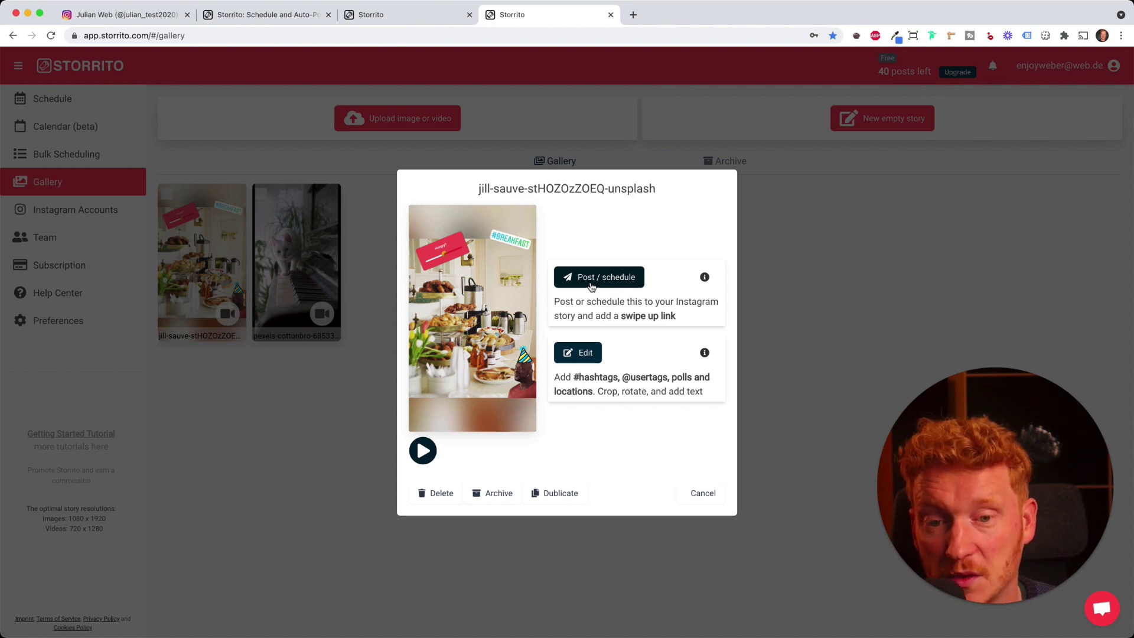
click(591, 287)
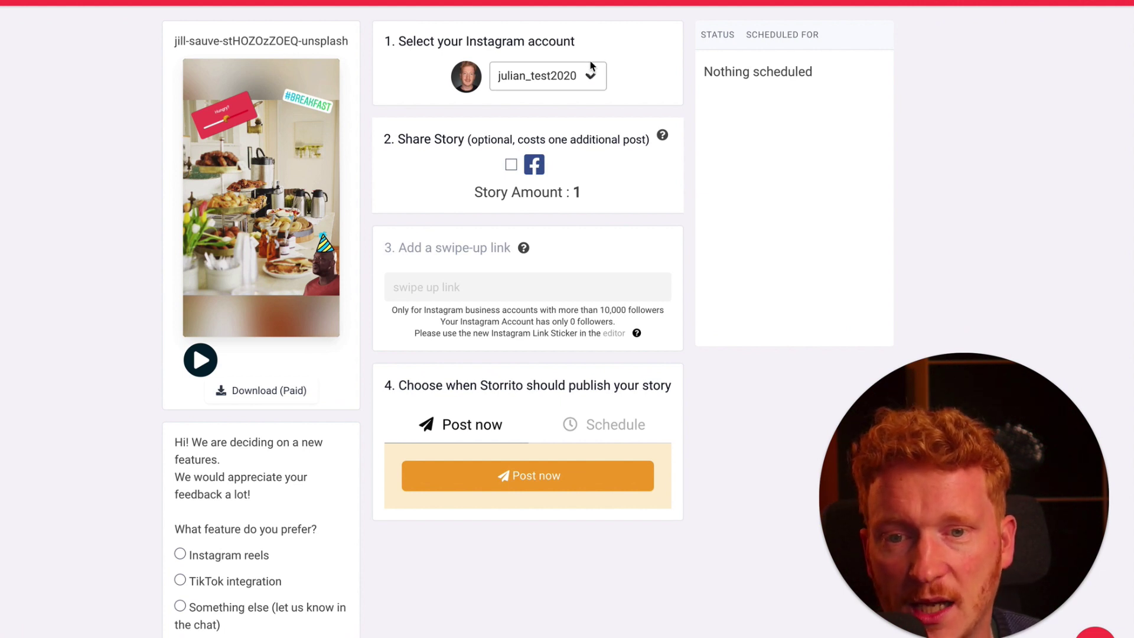
- Enable sharing the story to Facebook as well
click(511, 166)
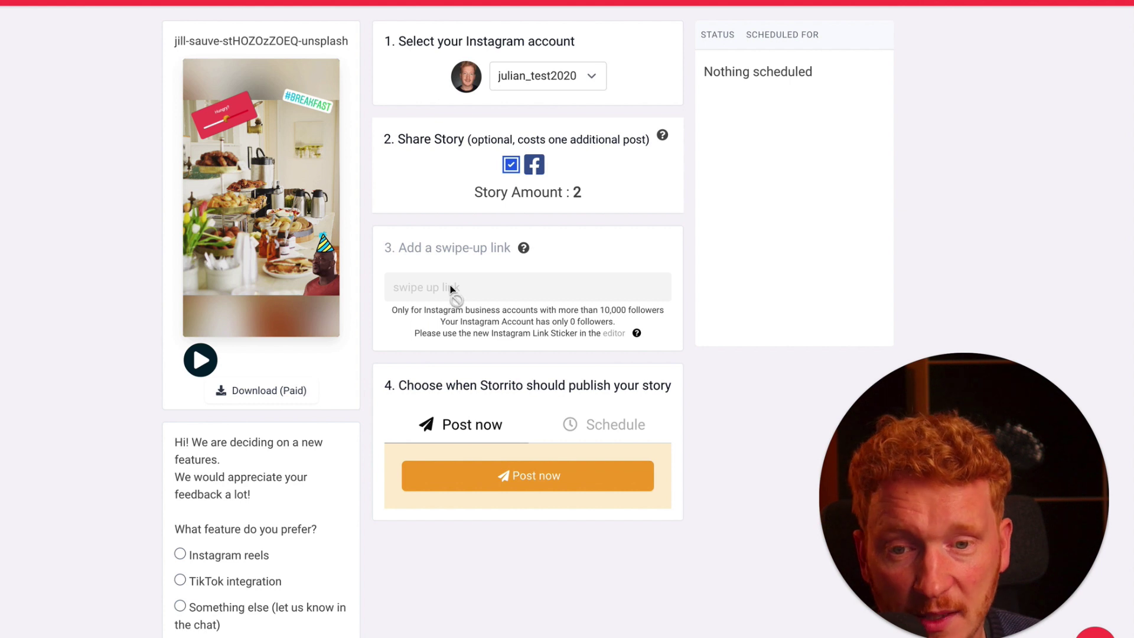
drag(600, 311, 664, 312)
click(694, 347)
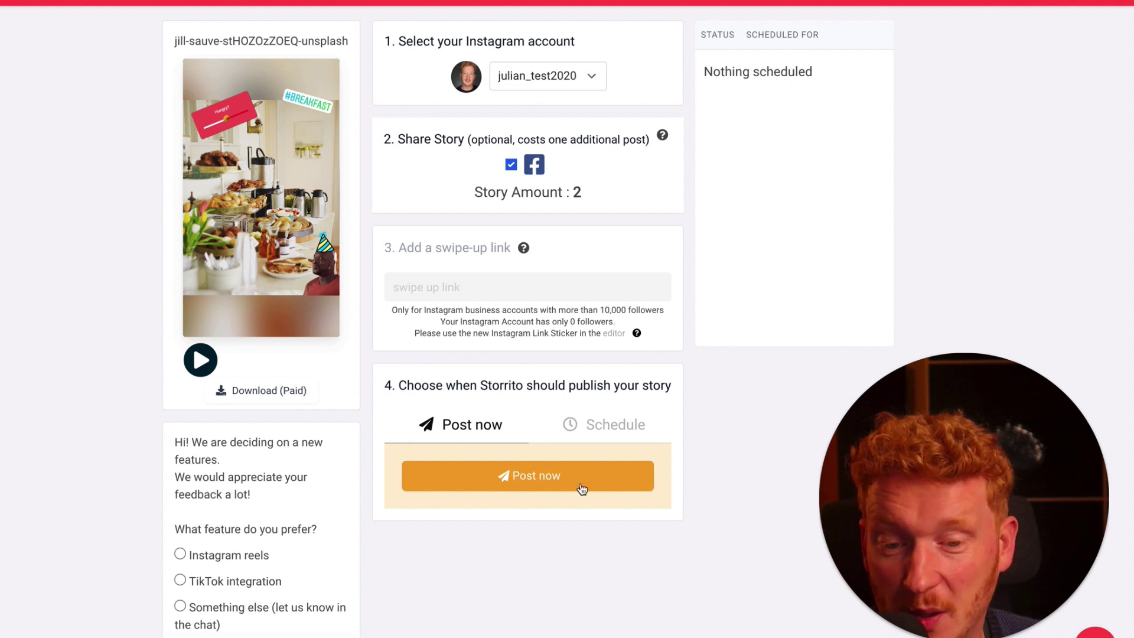
- Schedule the story for 11 October 2021 at 11:10
click(607, 430)
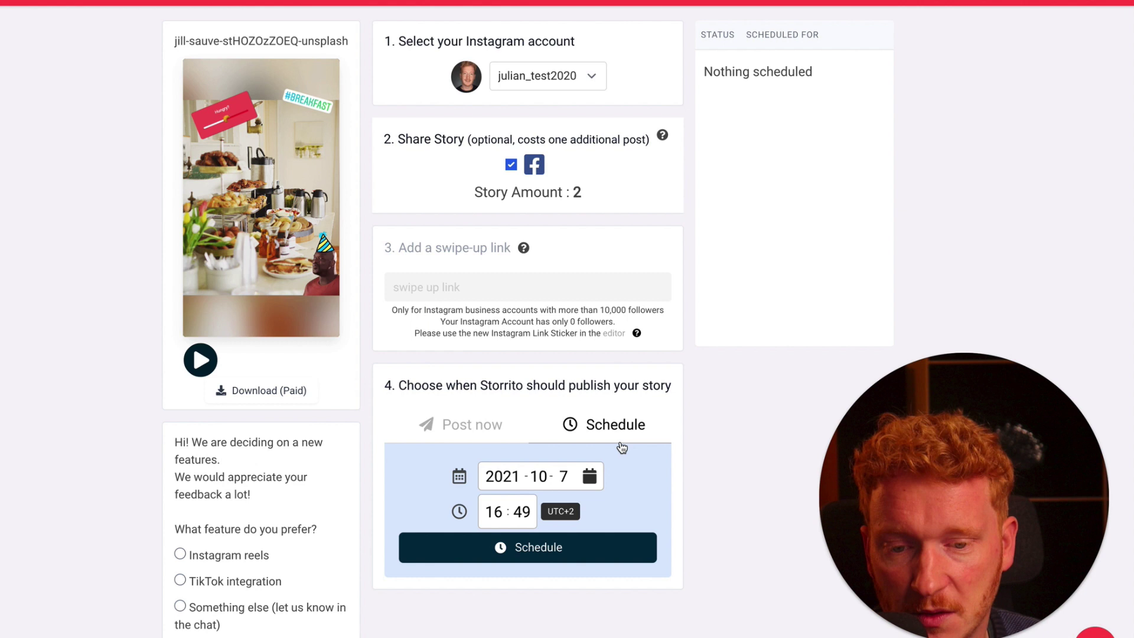
click(589, 478)
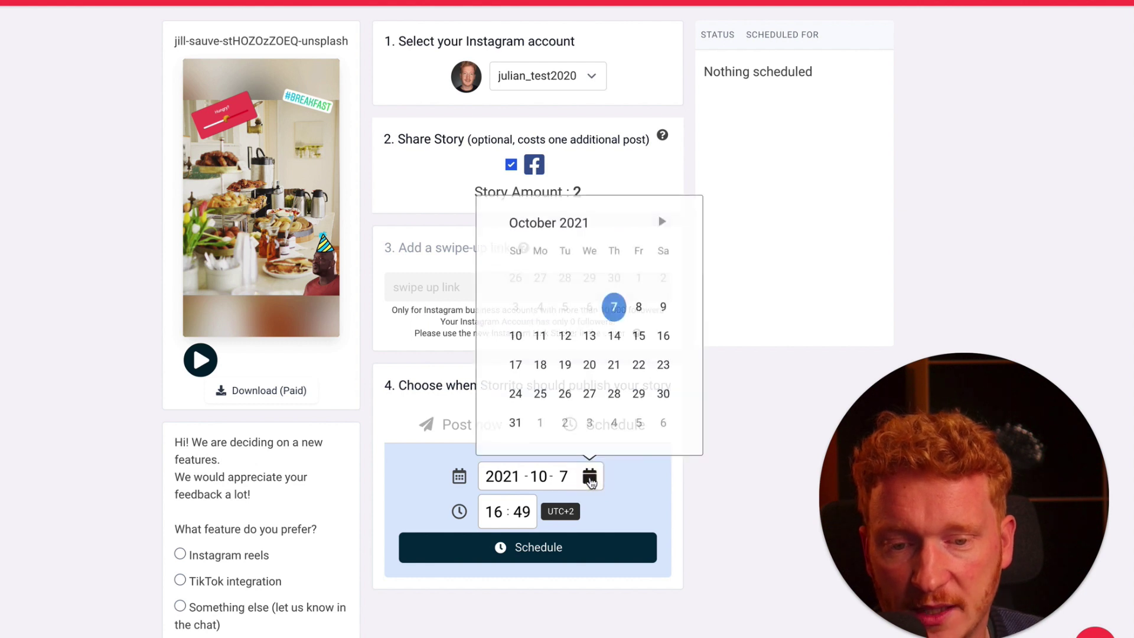
click(540, 336)
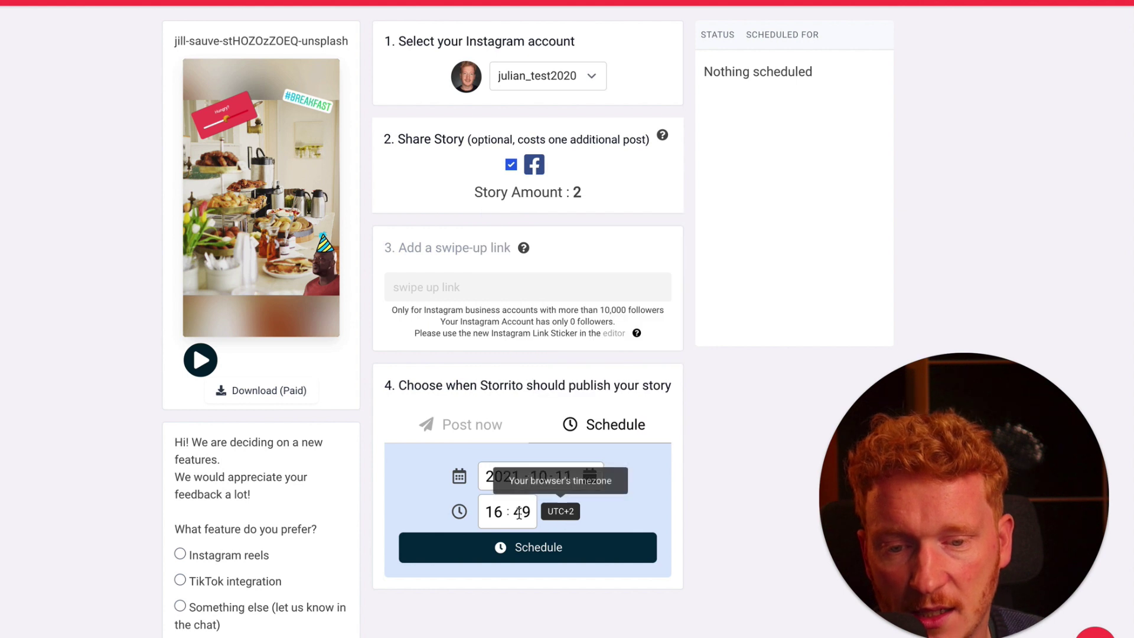
click(494, 512)
click(488, 618)
scroll(520, 575, down, 2)
click(520, 598)
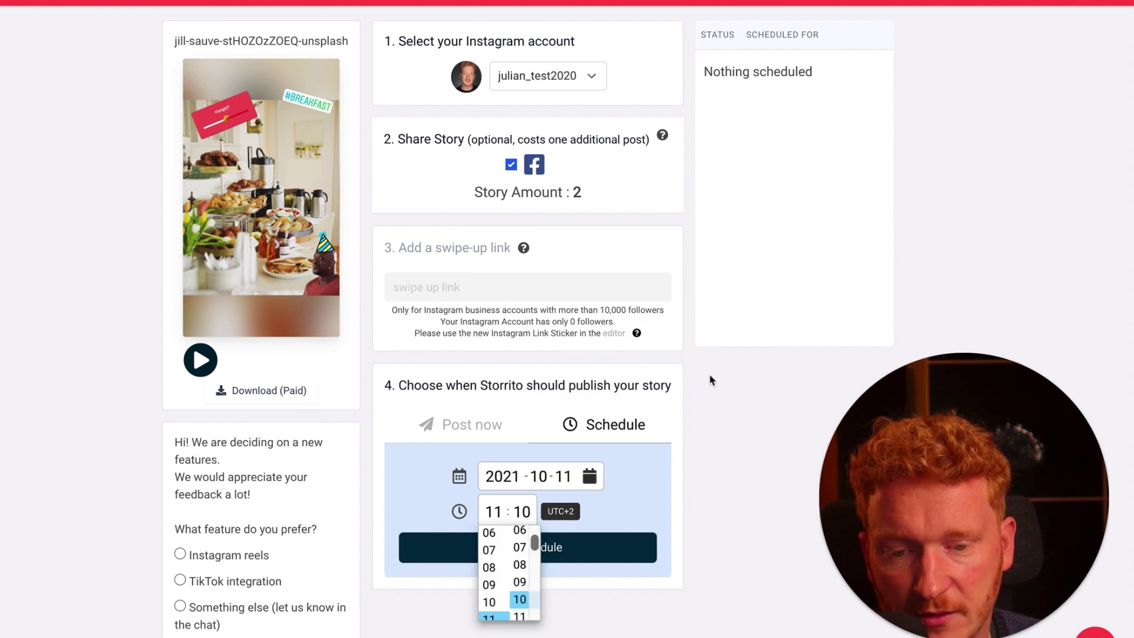
click(714, 483)
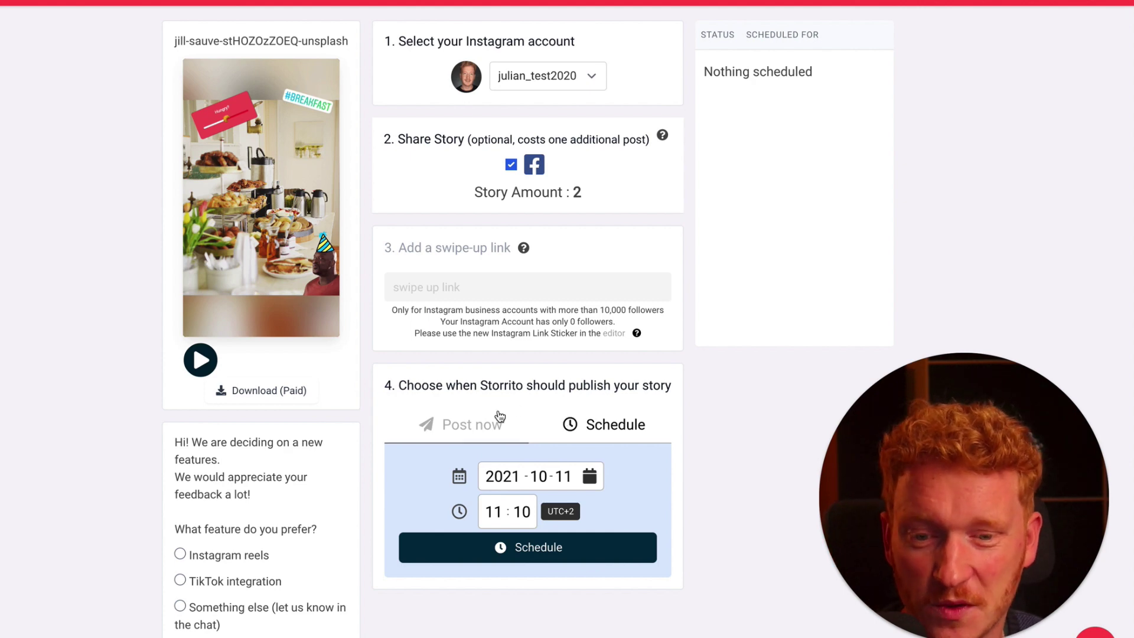
- Switch to Post now and publish the breakfast story immediately
click(486, 434)
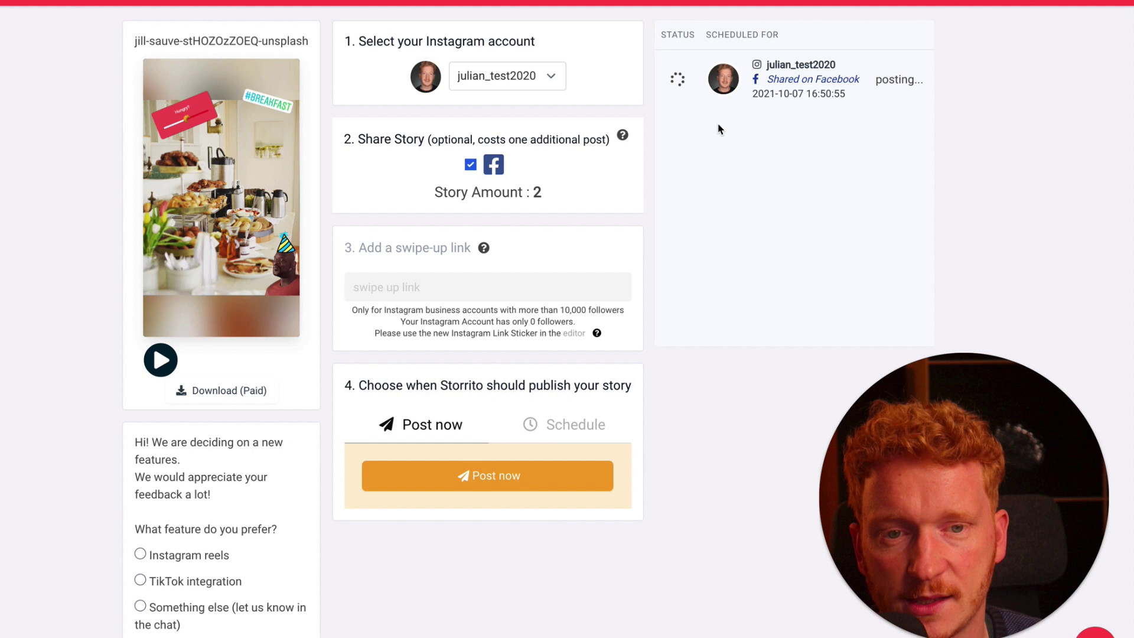
mouse_move(680, 83)
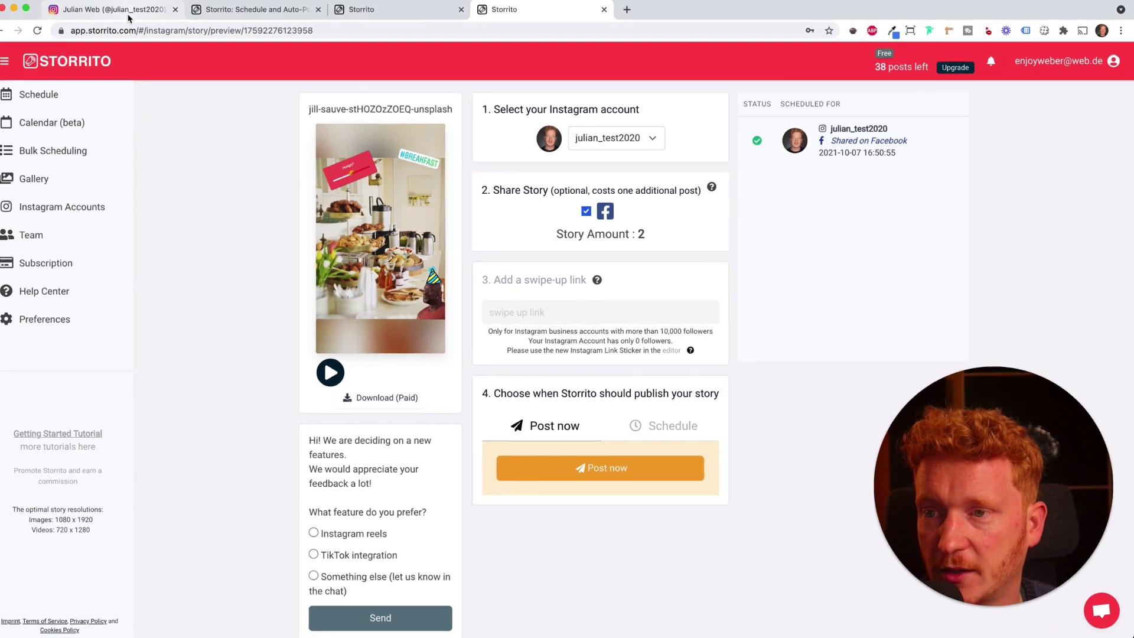
- Reload the Instagram profile and view the live breakfast story with its slider, hashtag and party-hat stickers, then close it
click(136, 14)
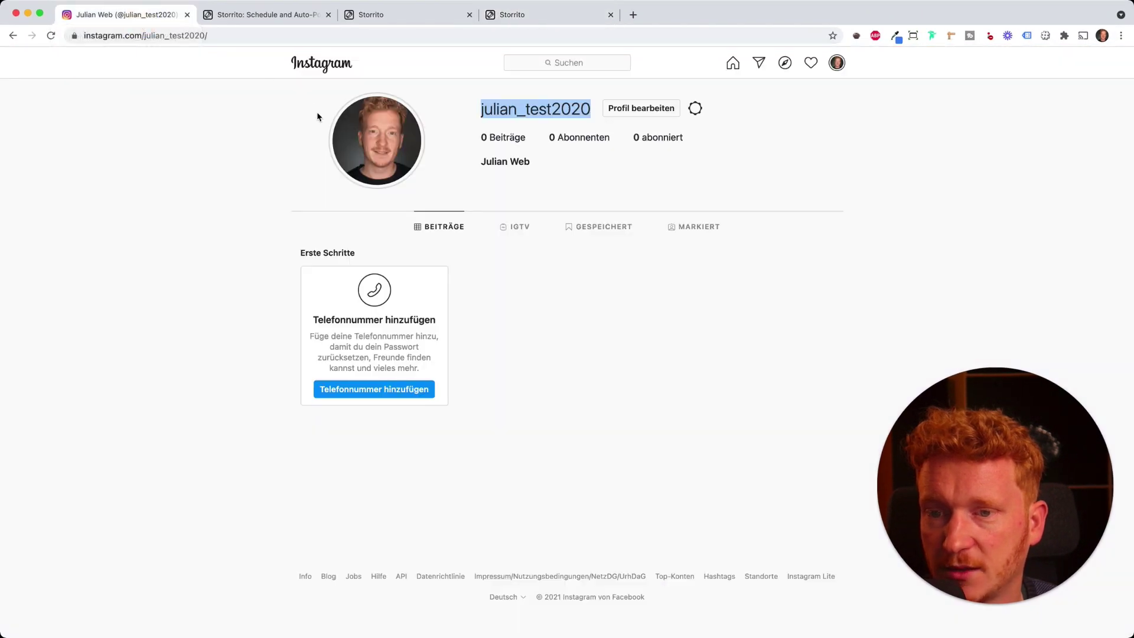
click(51, 35)
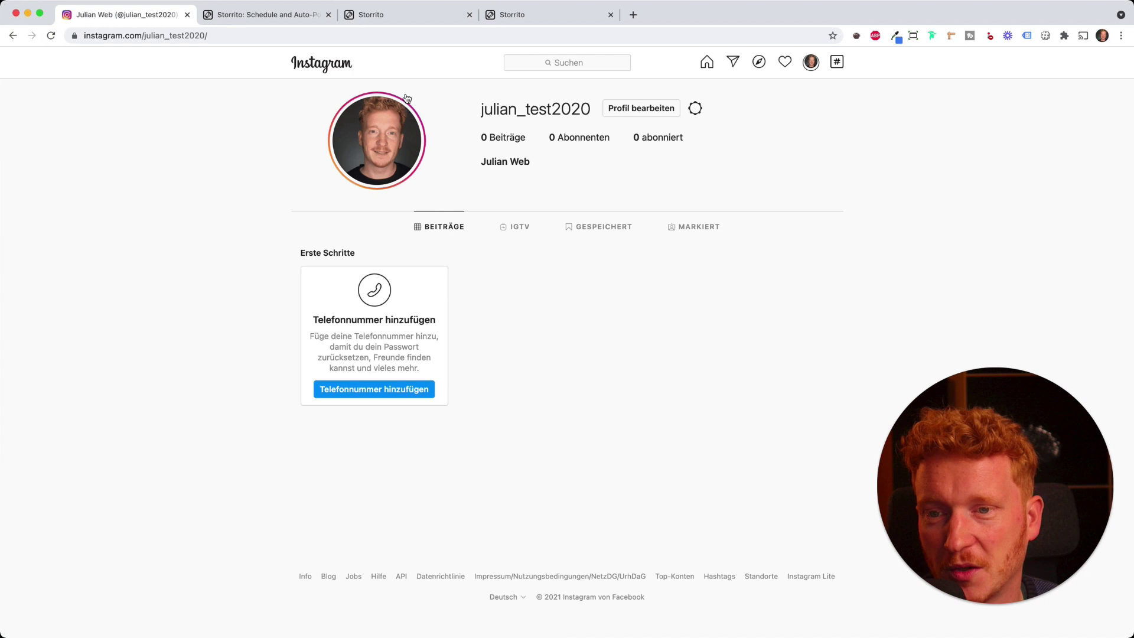
click(410, 118)
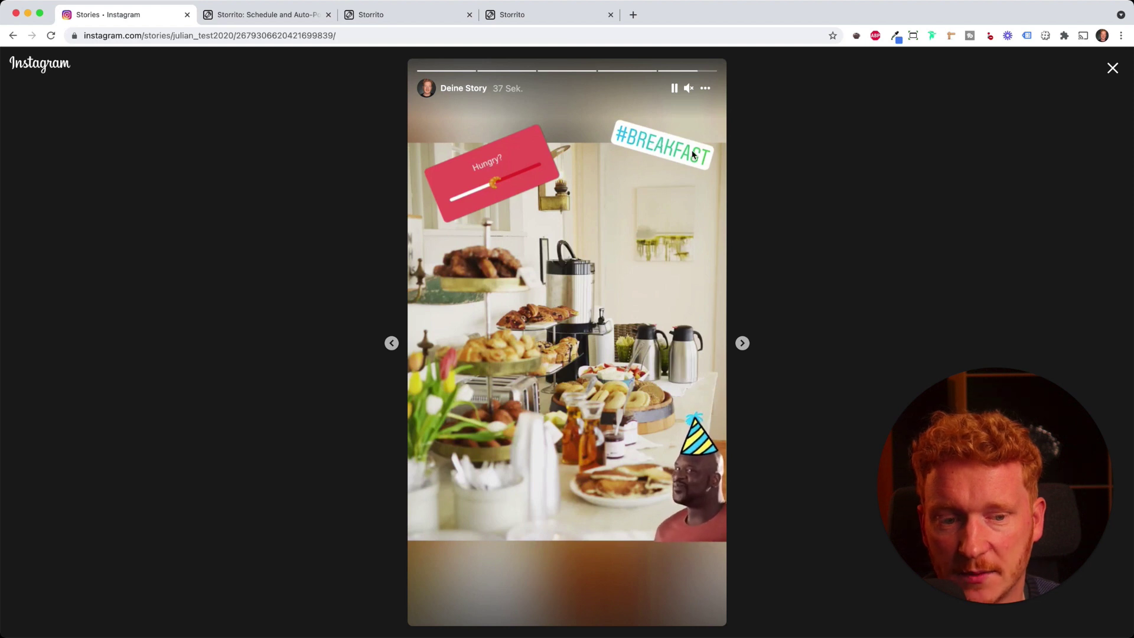
key(Escape)
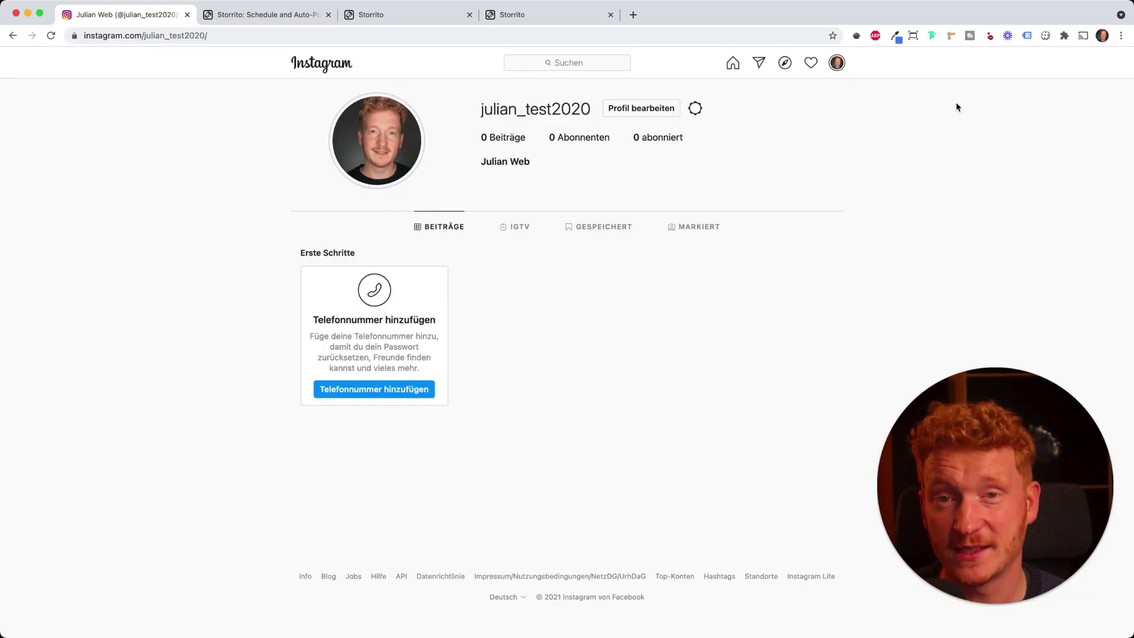
- Return to Storrito's Gallery showing the stickered breakfast story and the piano cat video
click(549, 17)
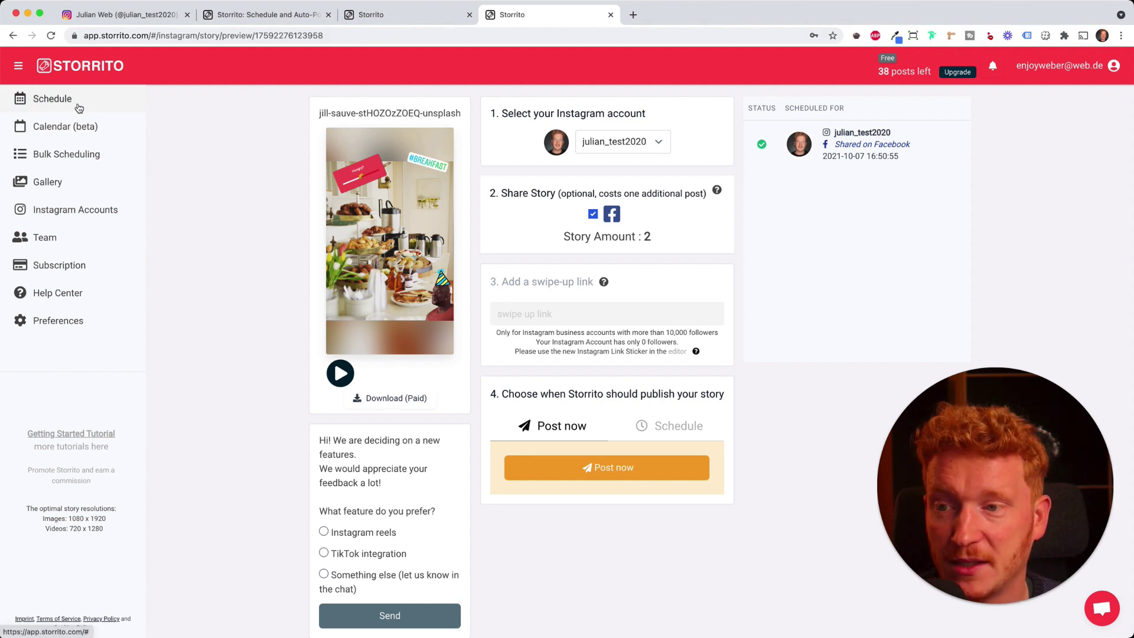
click(73, 186)
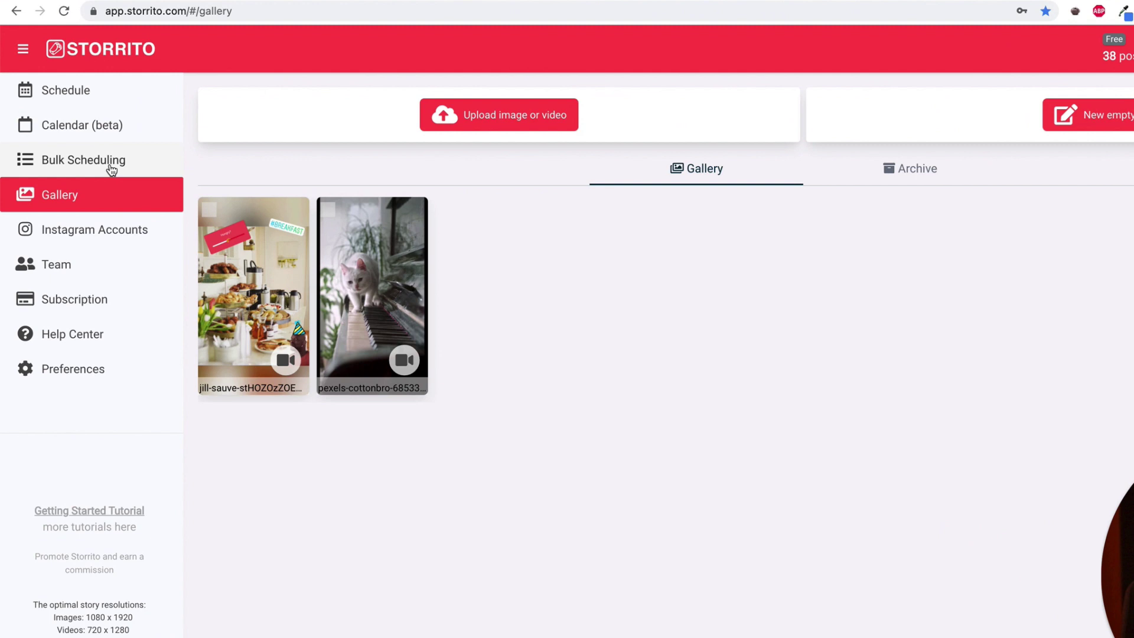
click(107, 131)
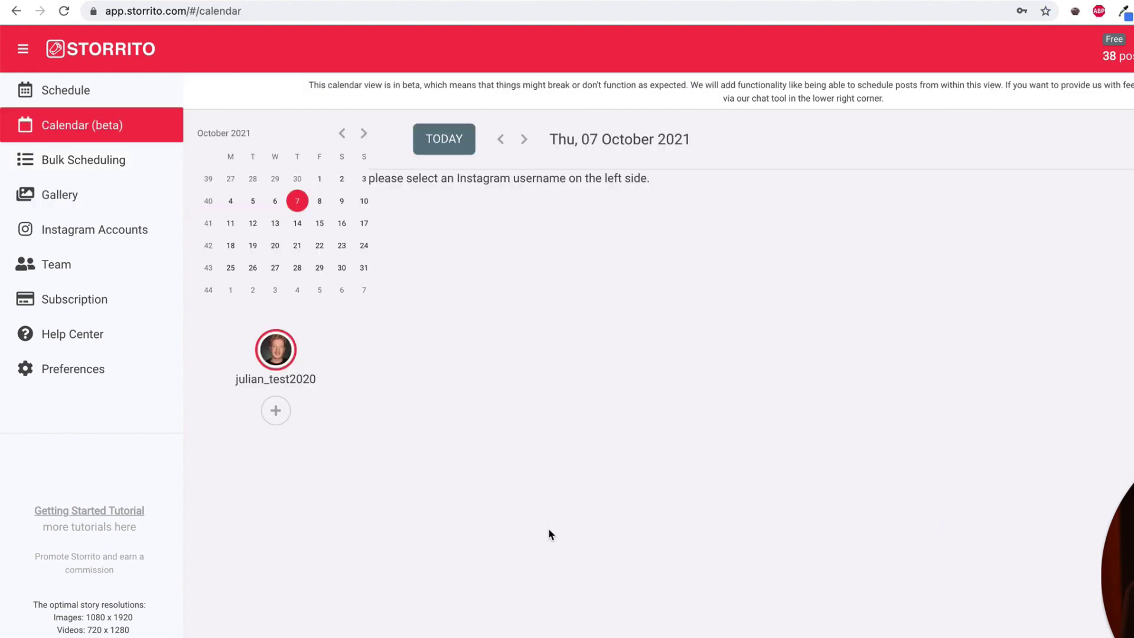
click(53, 264)
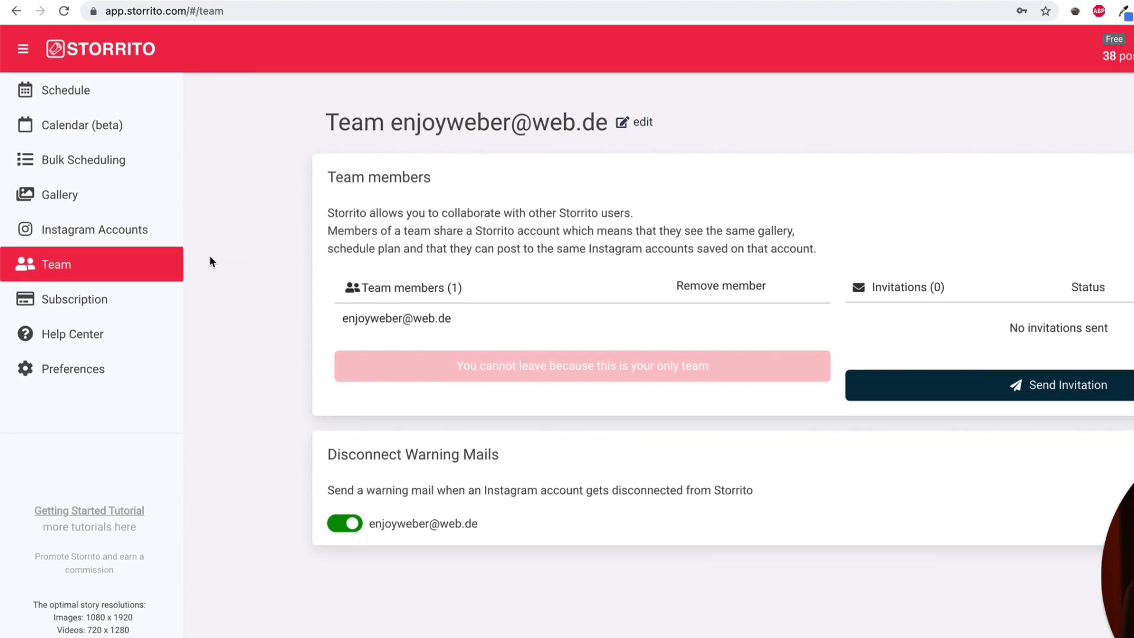
key(alt+Left)
click(84, 232)
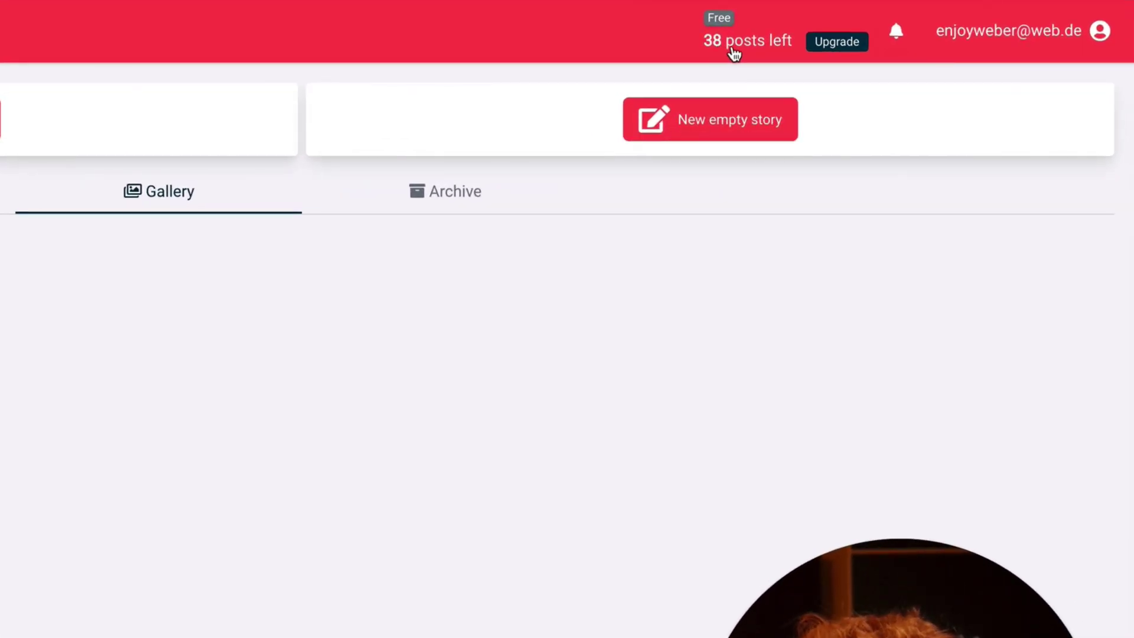
click(849, 47)
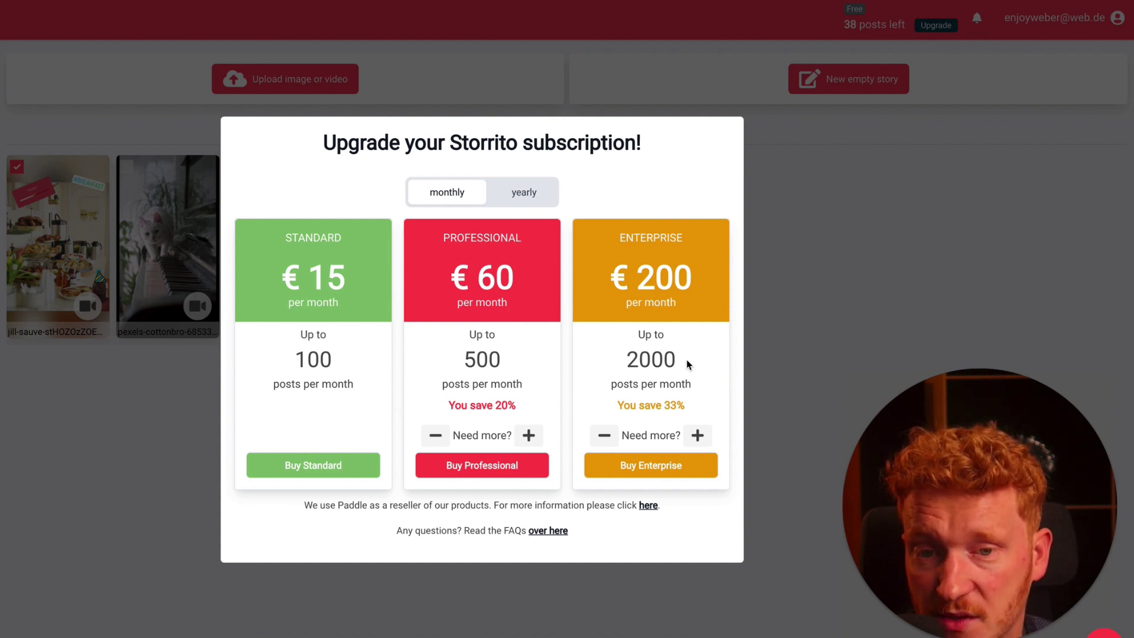
click(534, 195)
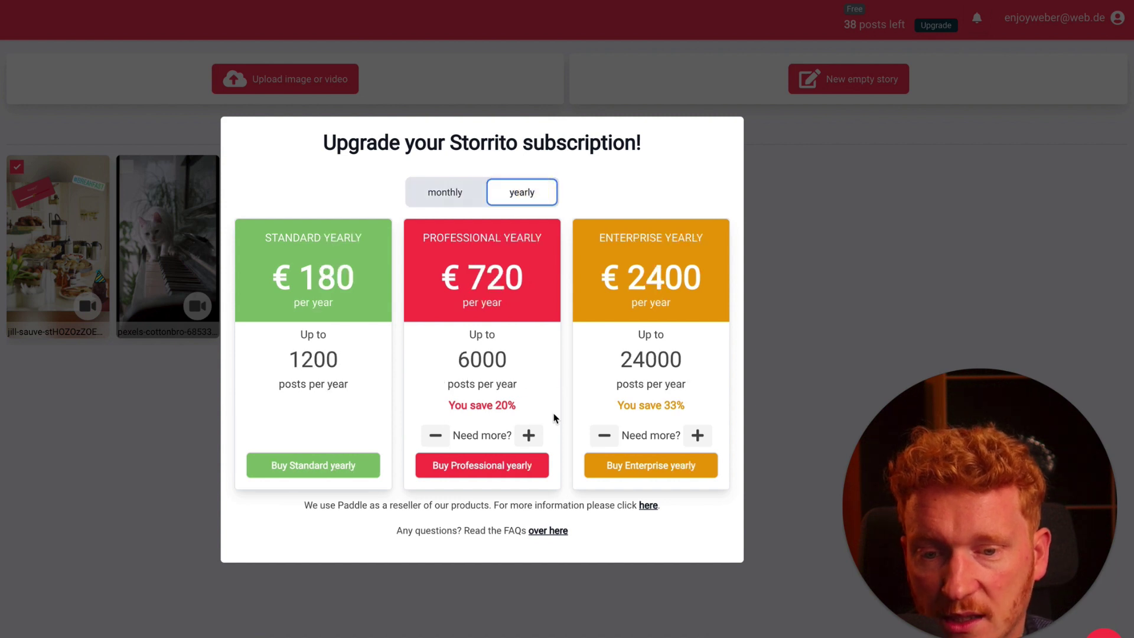
click(444, 200)
click(528, 435)
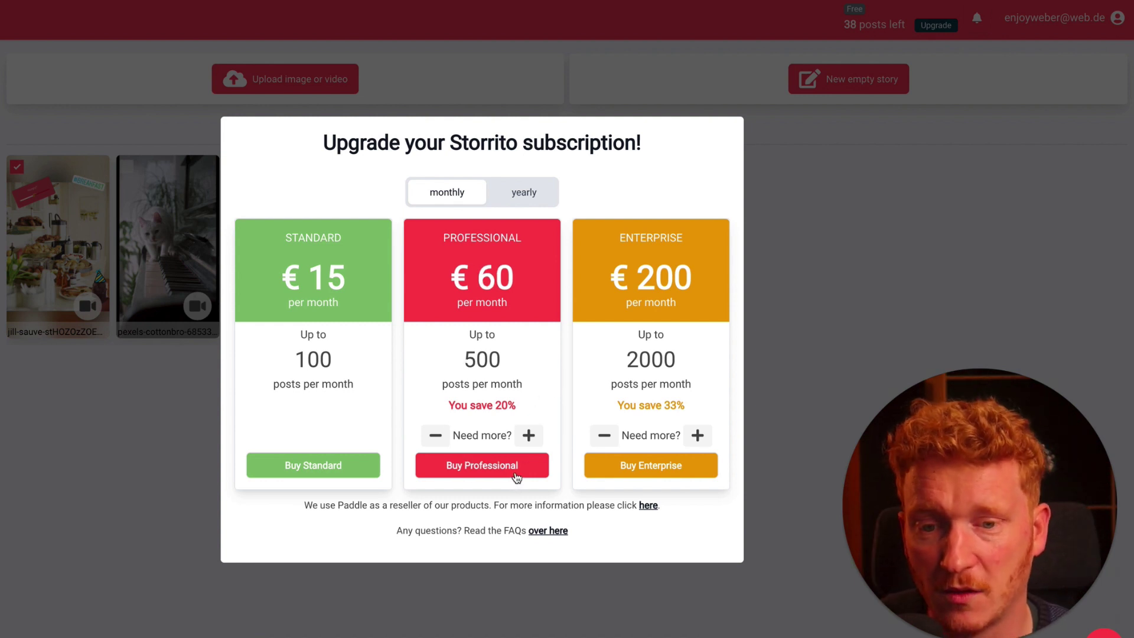
click(870, 253)
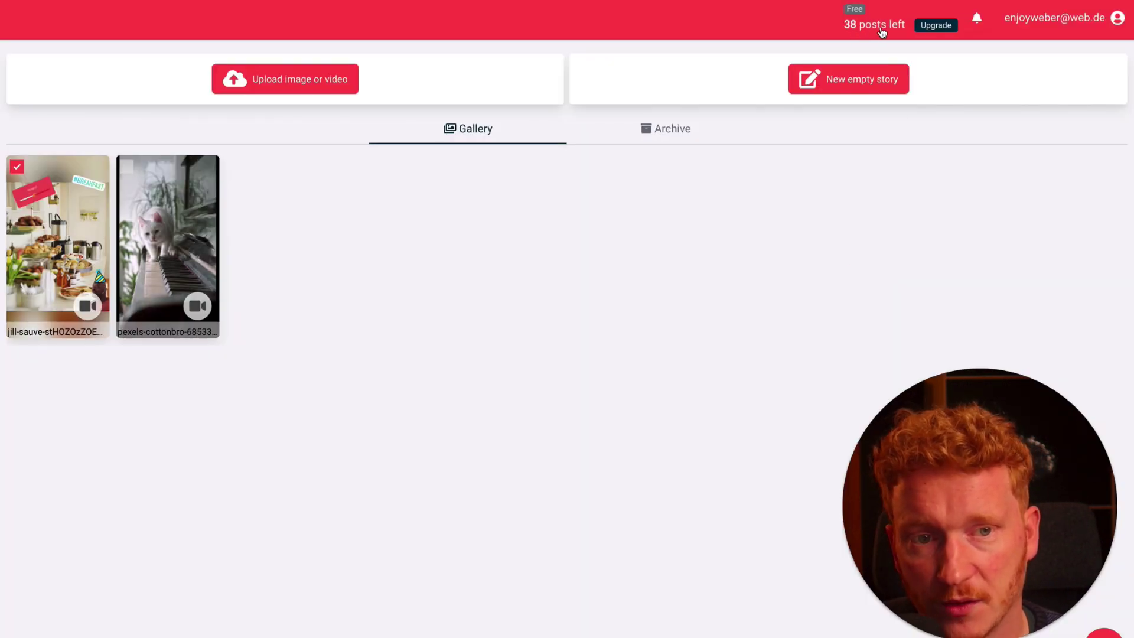